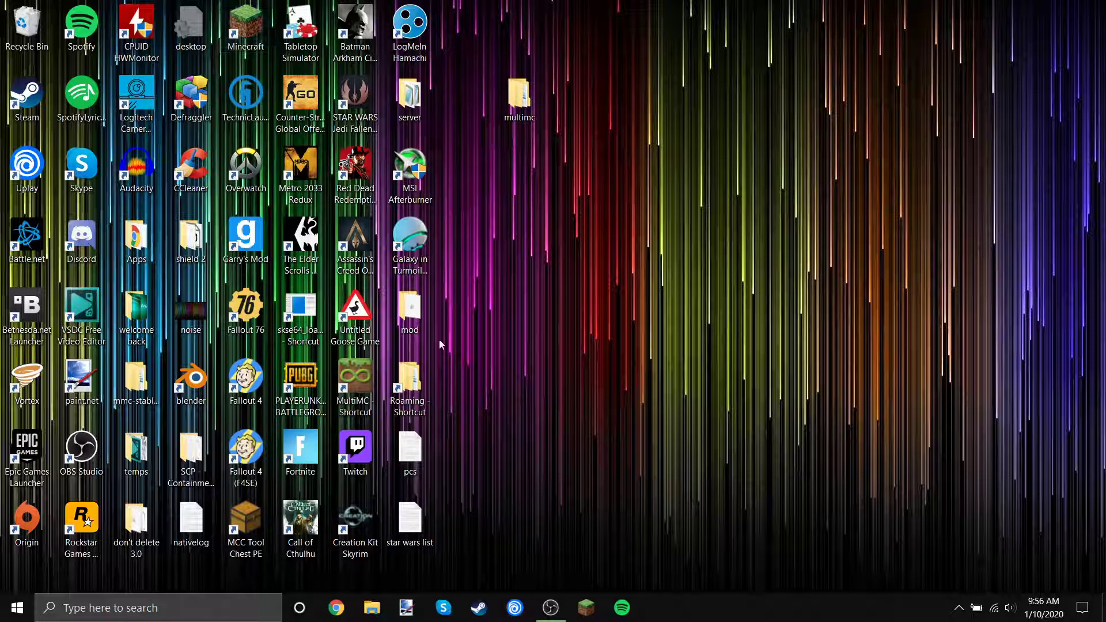
# Step: Open MultiMC, view the version components of the 1.14.4 instance, and close its windows
pyautogui.click(353, 396)
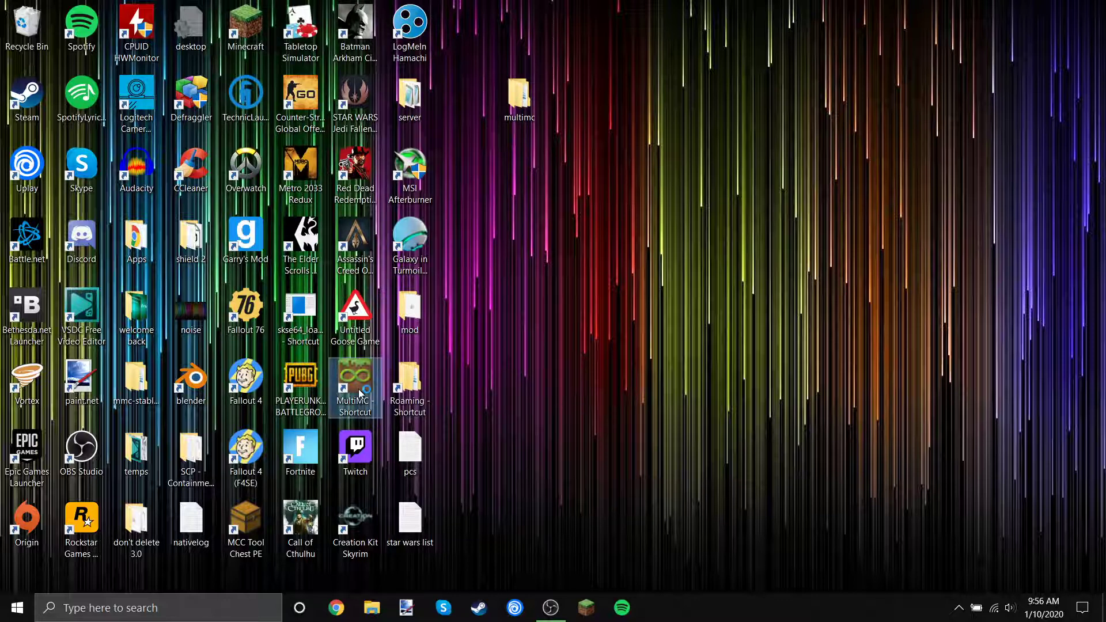
pyautogui.press('Return')
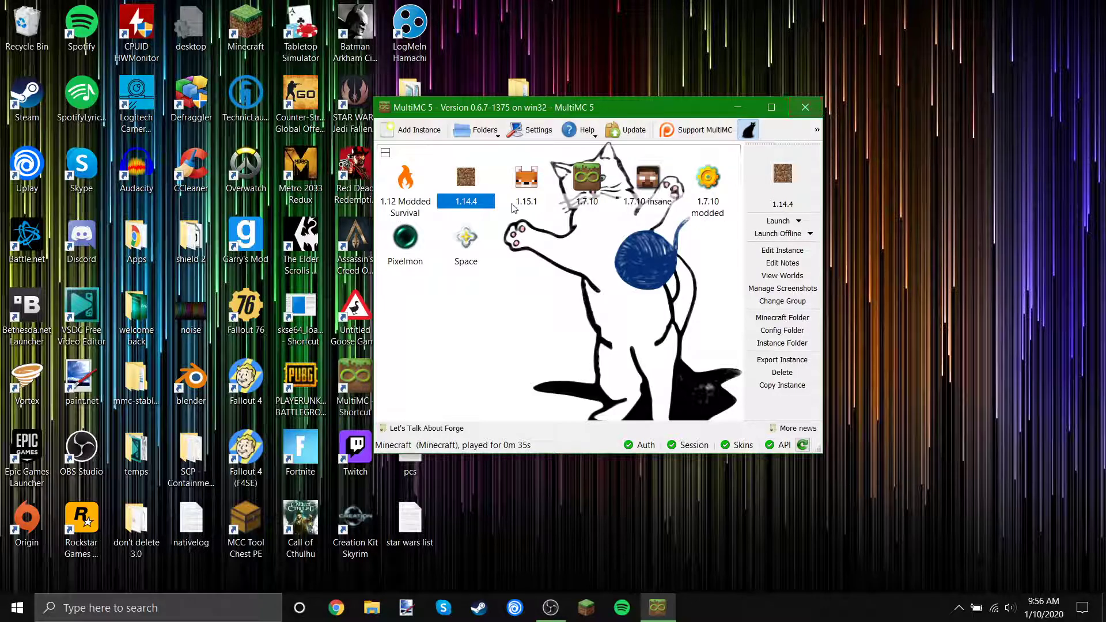
pyautogui.click(786, 255)
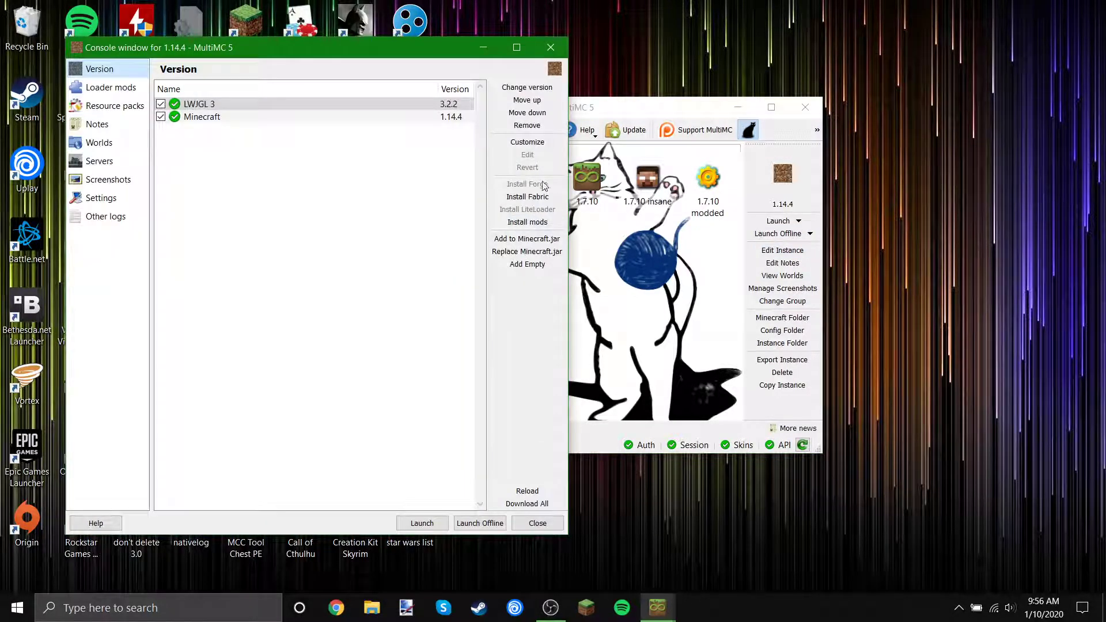
pyautogui.click(537, 523)
pyautogui.click(804, 107)
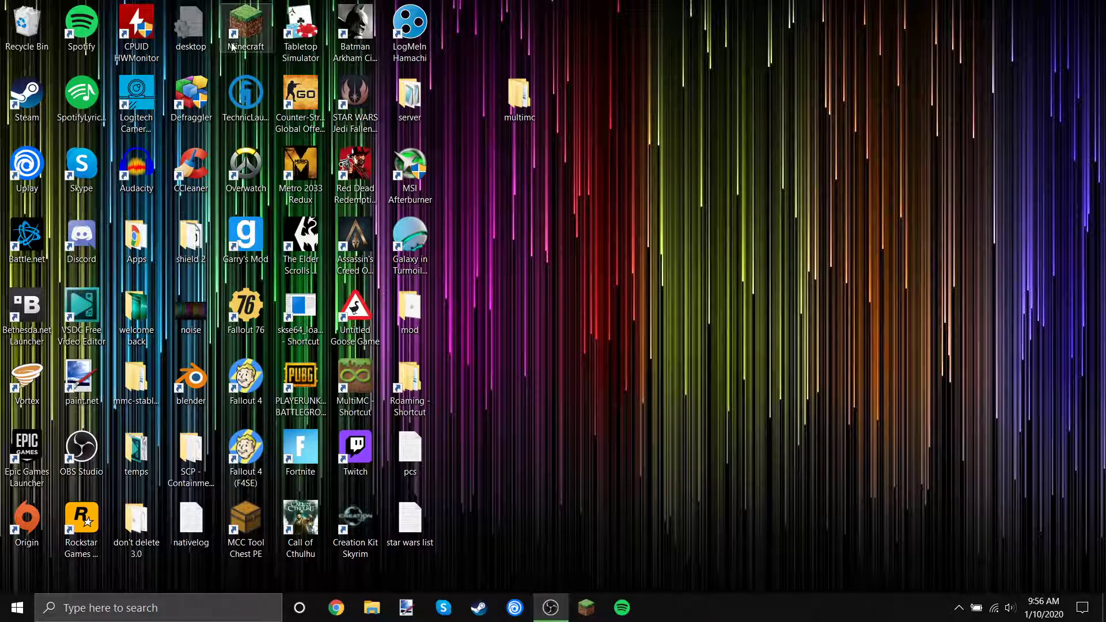
# Step: Copy the .minecraft folder from the Roaming folder into the multimc folder on the desktop
pyautogui.doubleClick(410, 383)
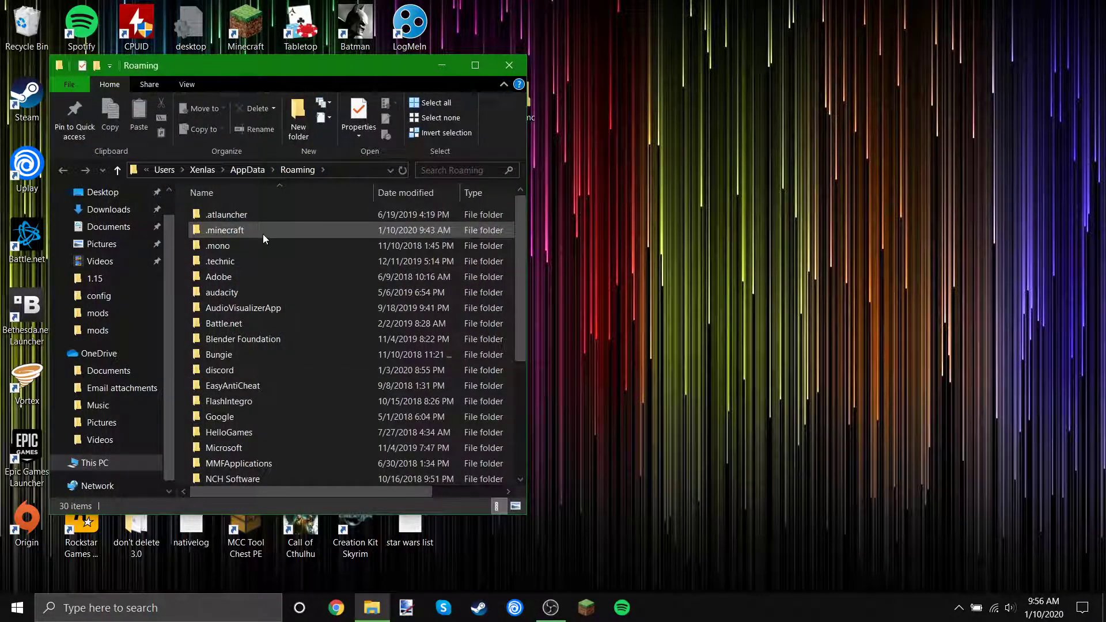
pyautogui.doubleClick(262, 233)
pyautogui.hotkey('alt', 'Left')
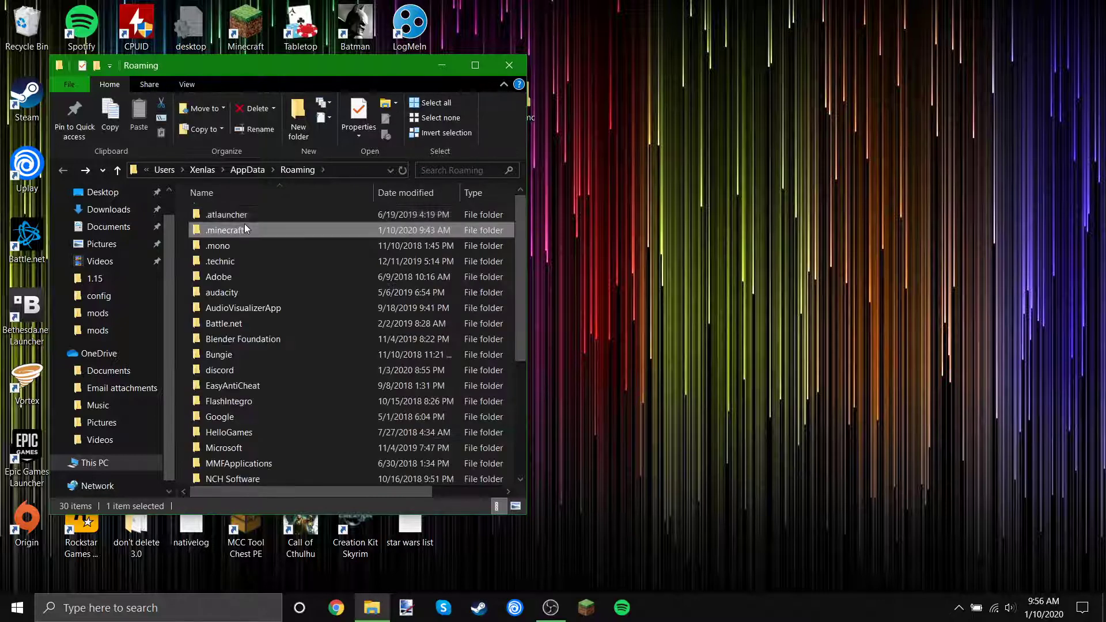
pyautogui.rightClick(249, 226)
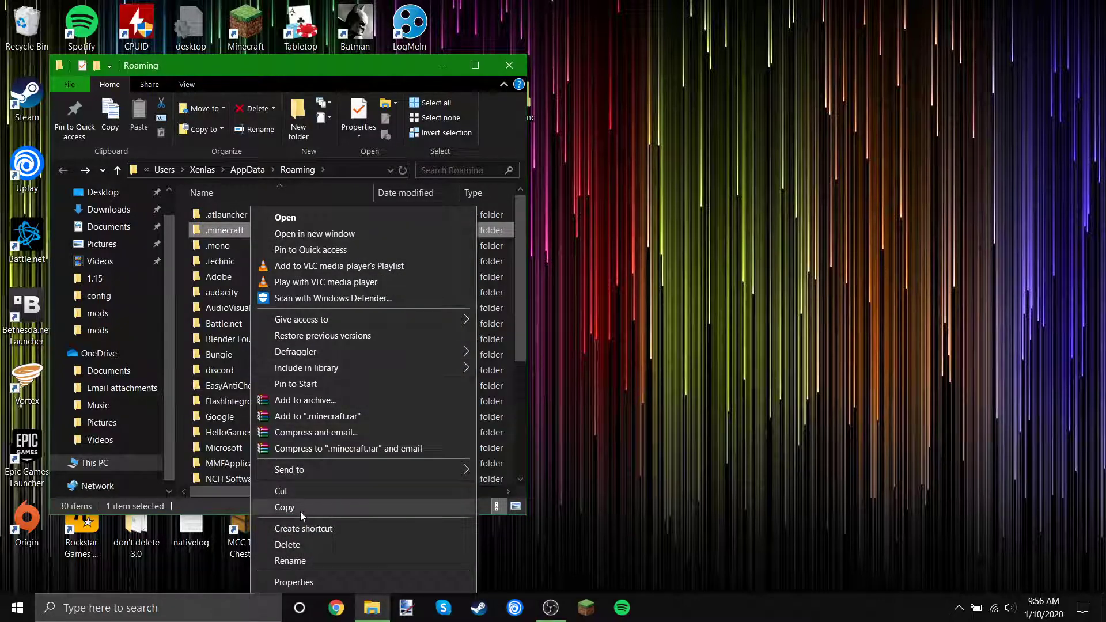
pyautogui.click(284, 507)
pyautogui.click(450, 61)
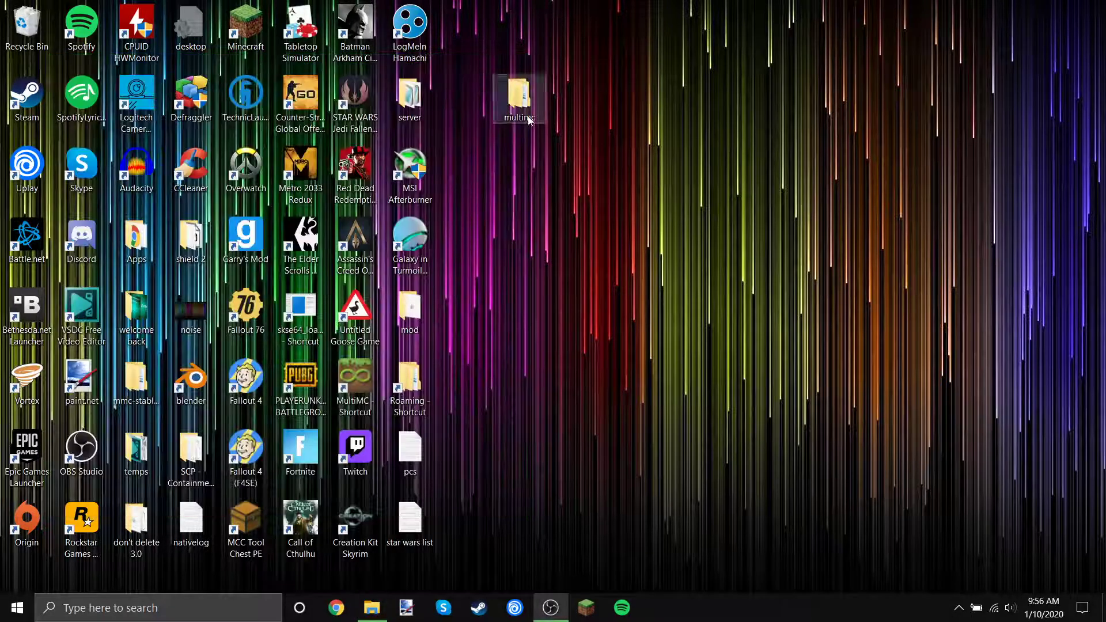
pyautogui.doubleClick(518, 97)
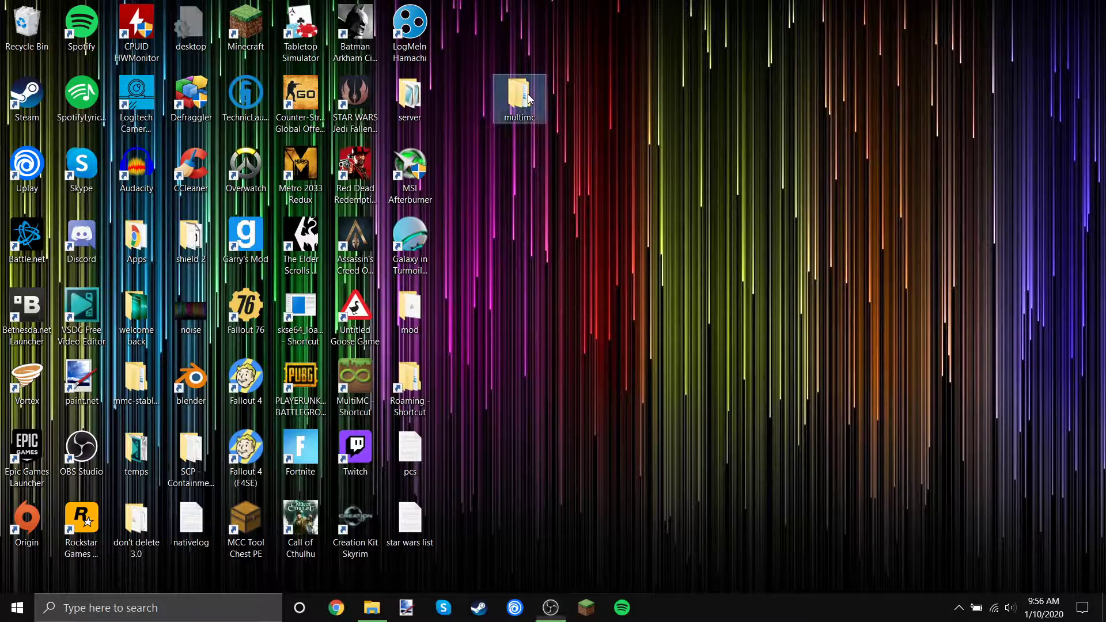
pyautogui.rightClick(268, 285)
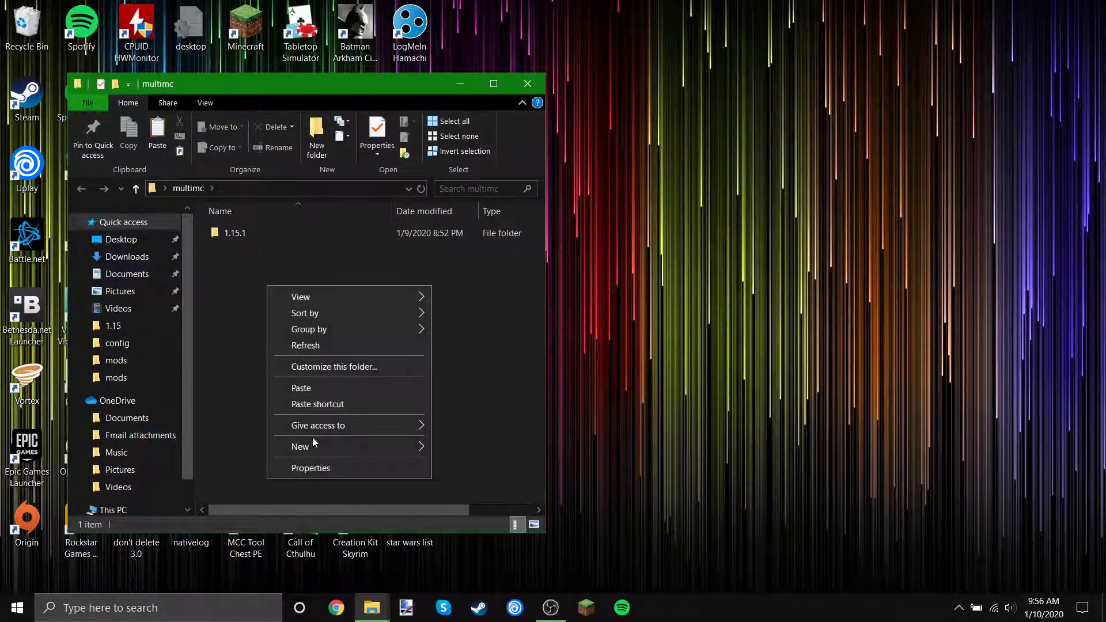
pyautogui.click(316, 391)
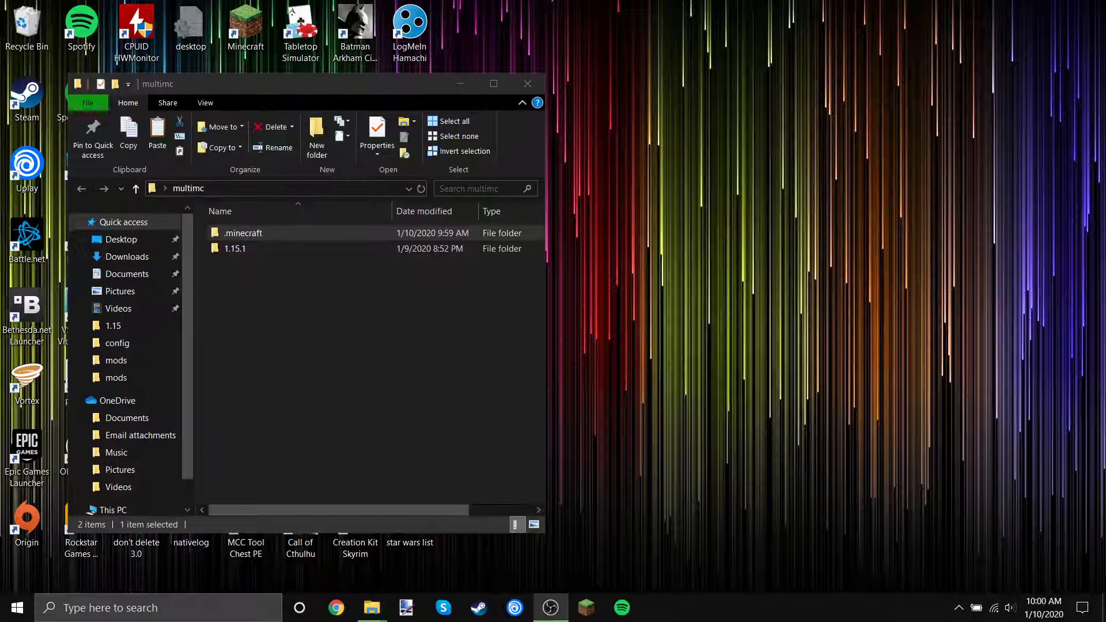
# Step: Rename the copied .minecraft folder in multimc as 1.14.4
pyautogui.click(271, 236)
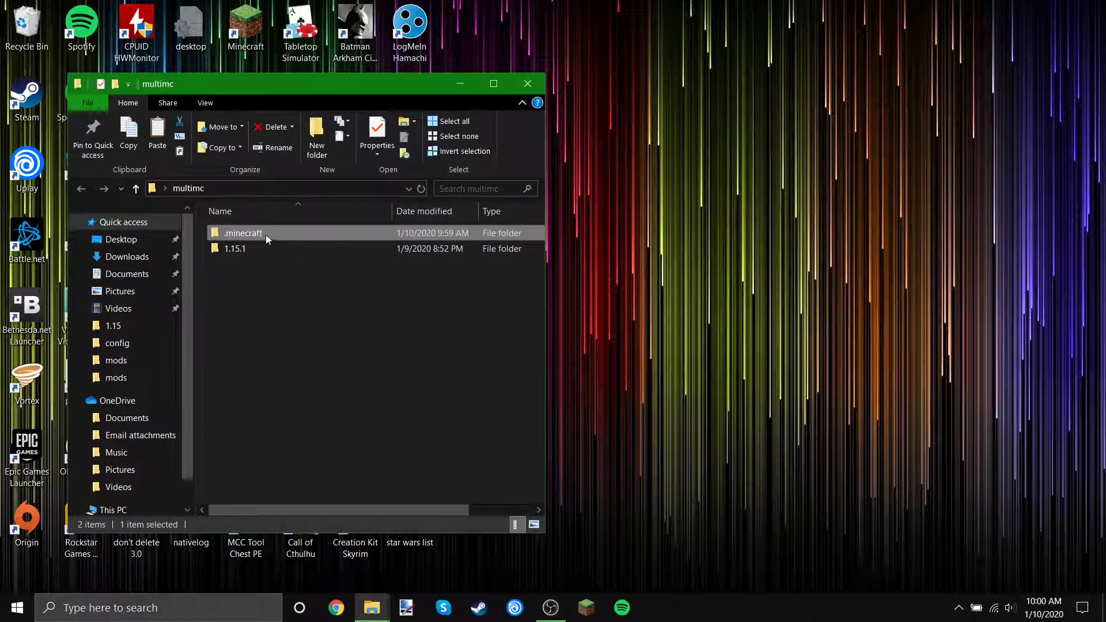
pyautogui.click(265, 233)
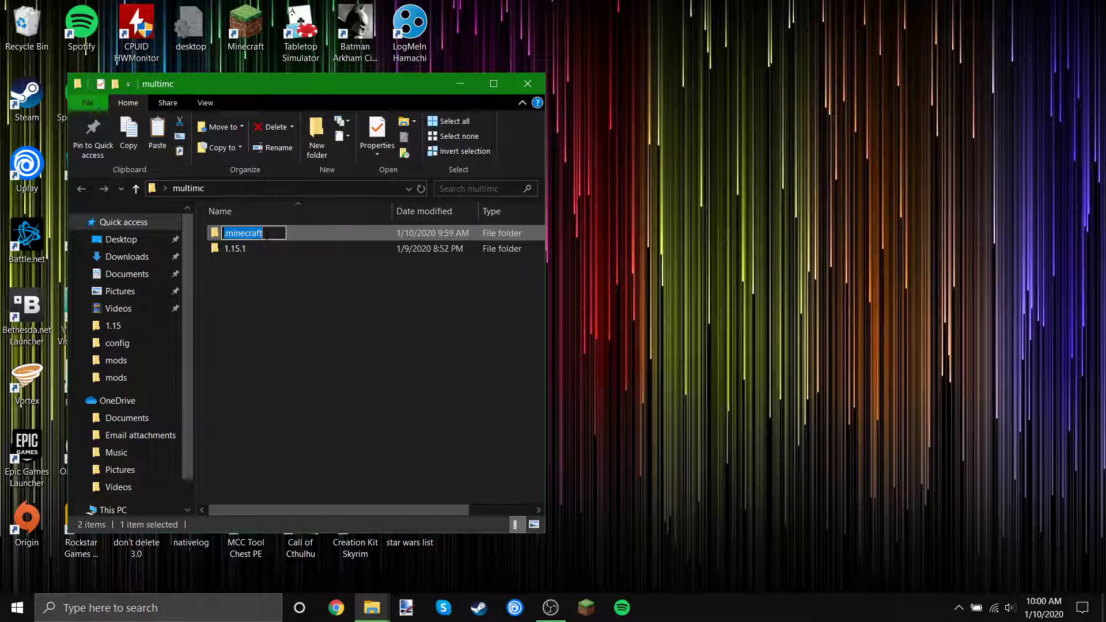
pyautogui.write('1.14.4')
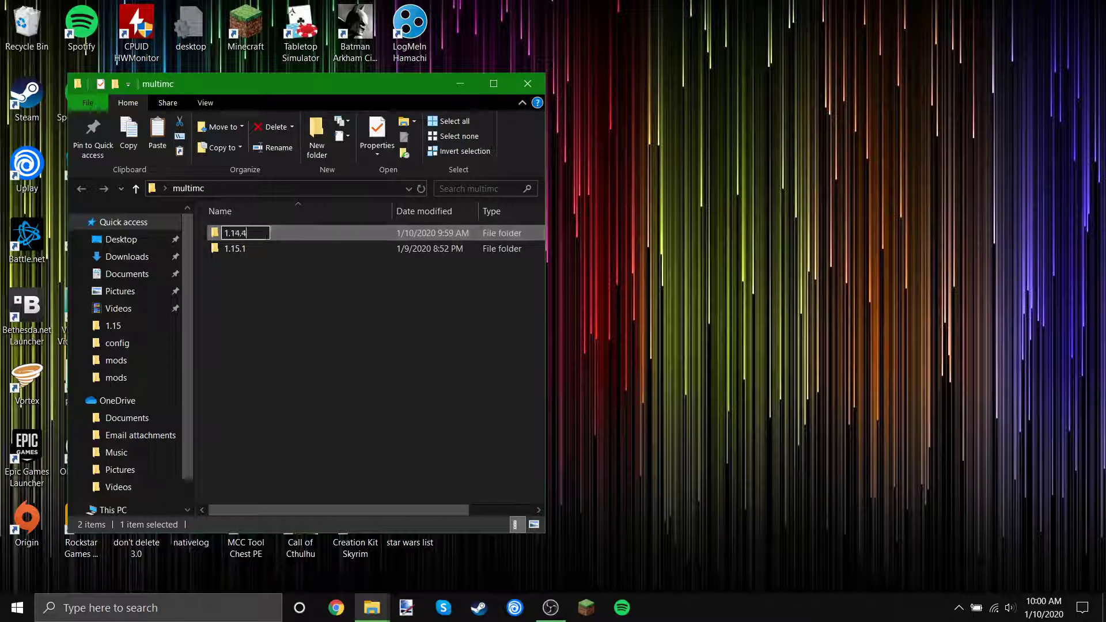
pyautogui.press('Return')
# Step: Delete all the mod files from the mods folder inside the 1.14.4 folder
pyautogui.doubleClick(266, 235)
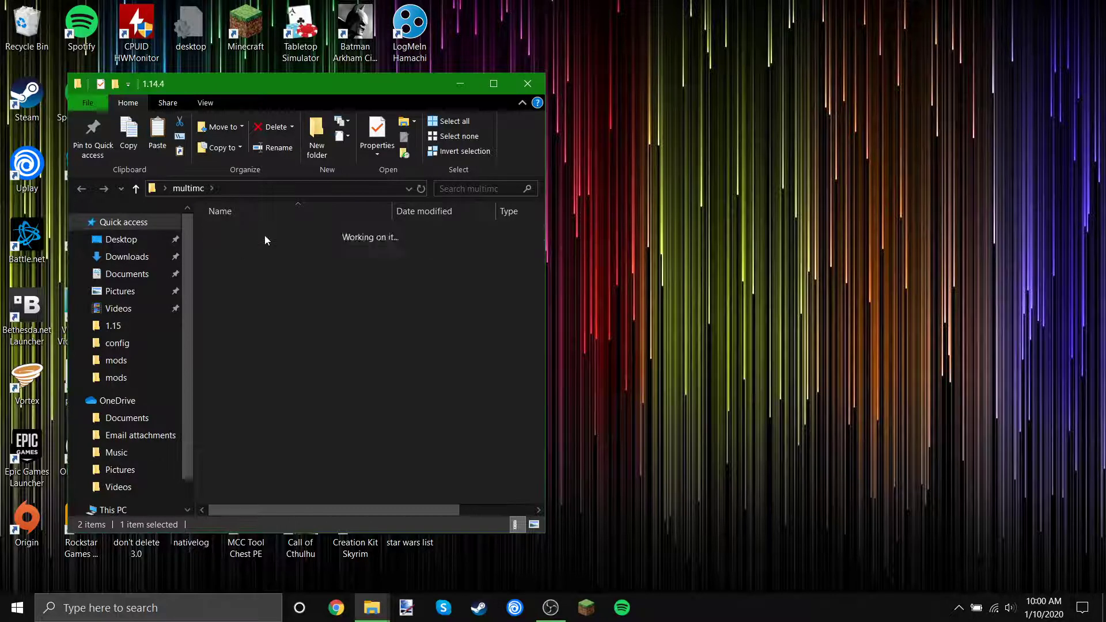
pyautogui.doubleClick(257, 357)
pyautogui.moveTo(266, 380); pyautogui.dragTo(285, 268)
pyautogui.rightClick(285, 269)
pyautogui.click(345, 551)
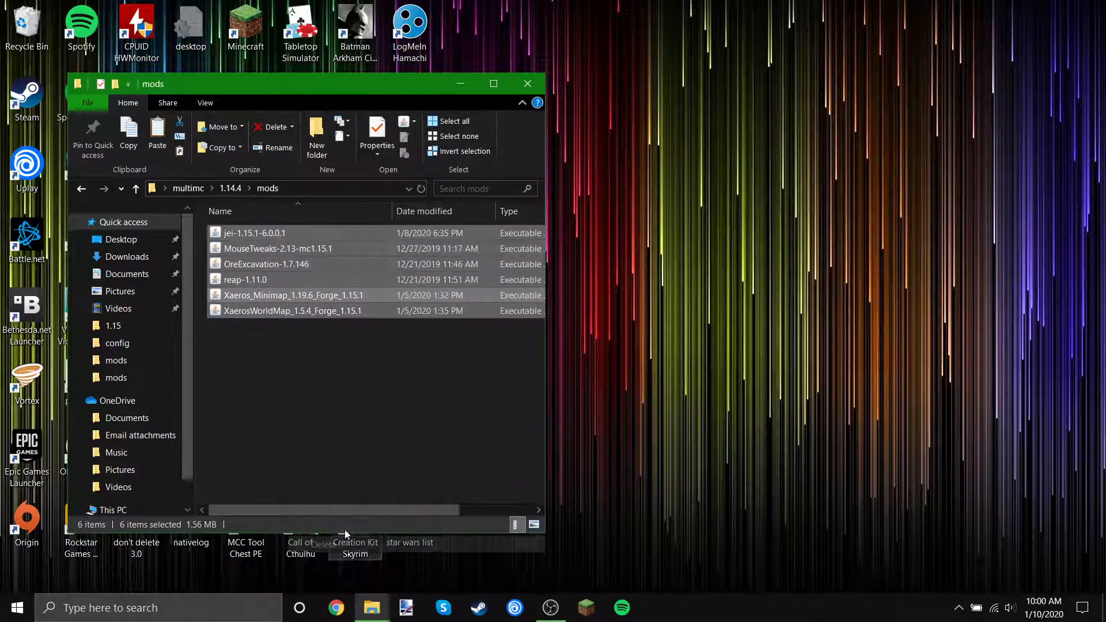
# Step: Delete every world from the 1.14.4 saves folder except 1_14 mod
pyautogui.hotkey('alt', 'Left')
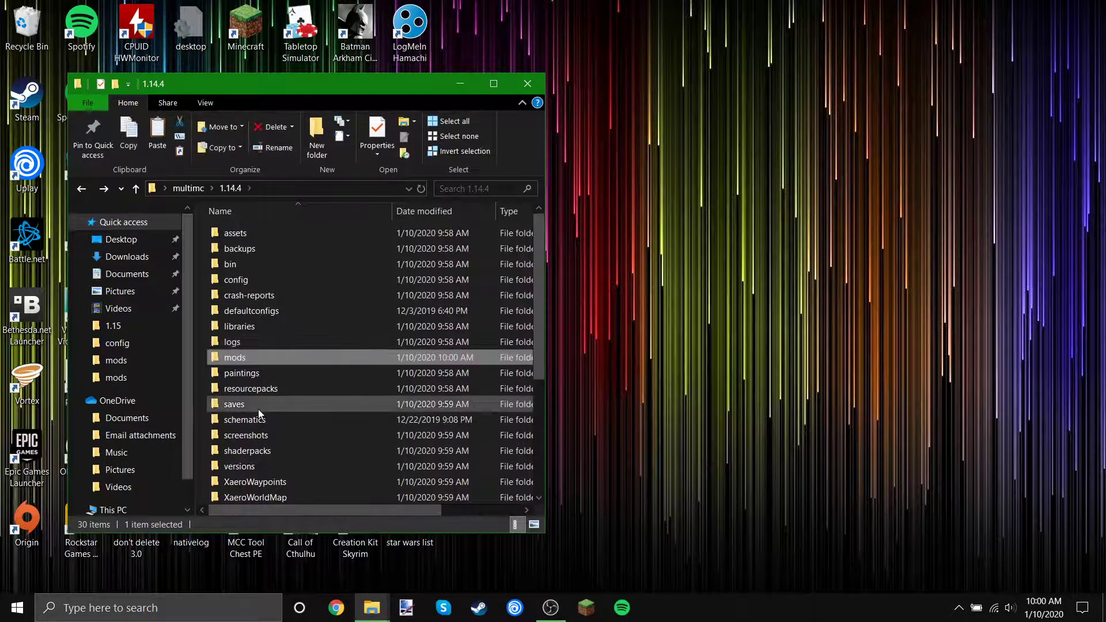
pyautogui.doubleClick(258, 409)
pyautogui.moveTo(286, 437); pyautogui.dragTo(305, 250)
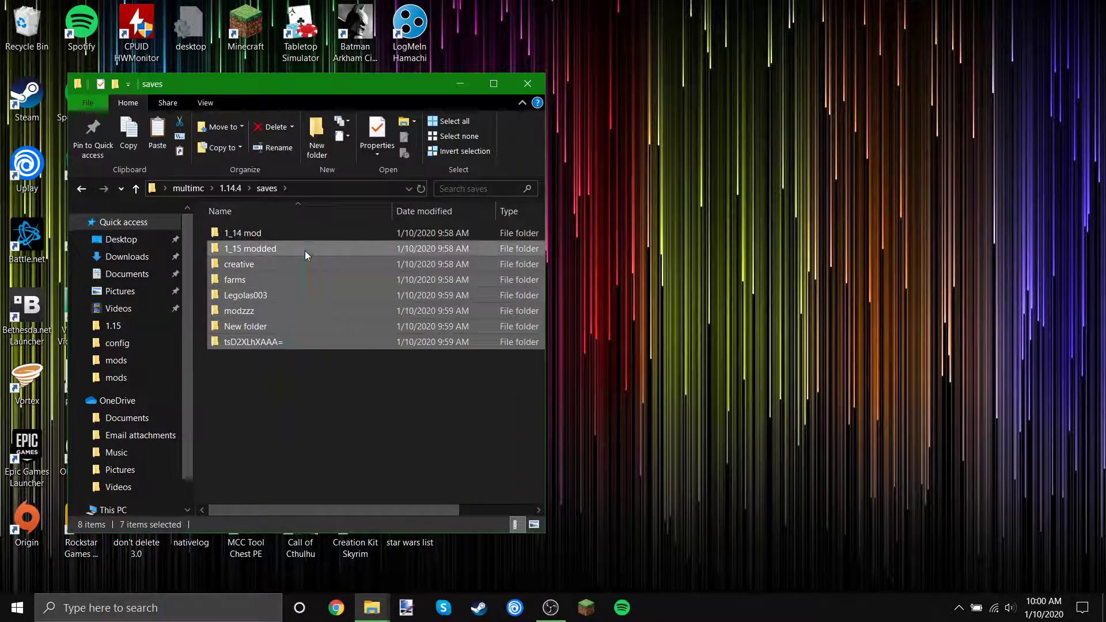
pyautogui.rightClick(305, 251)
pyautogui.click(343, 545)
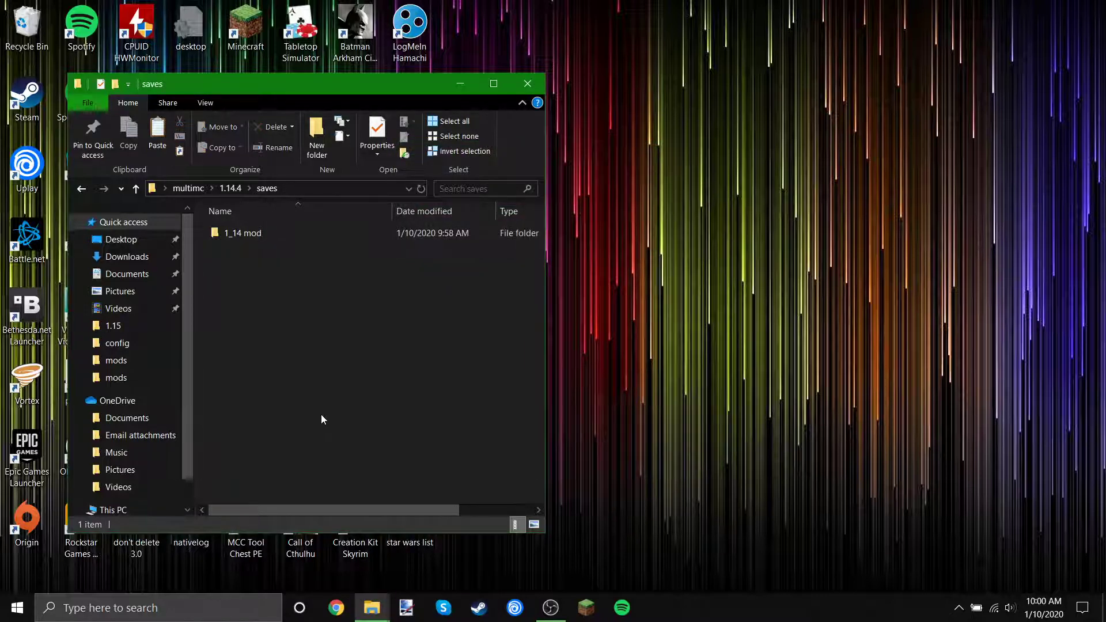
# Step: Return from the saves folder to the multimc folder and close the File Explorer window
pyautogui.press('BackSpace')
pyautogui.scroll(-3, 320, 414)
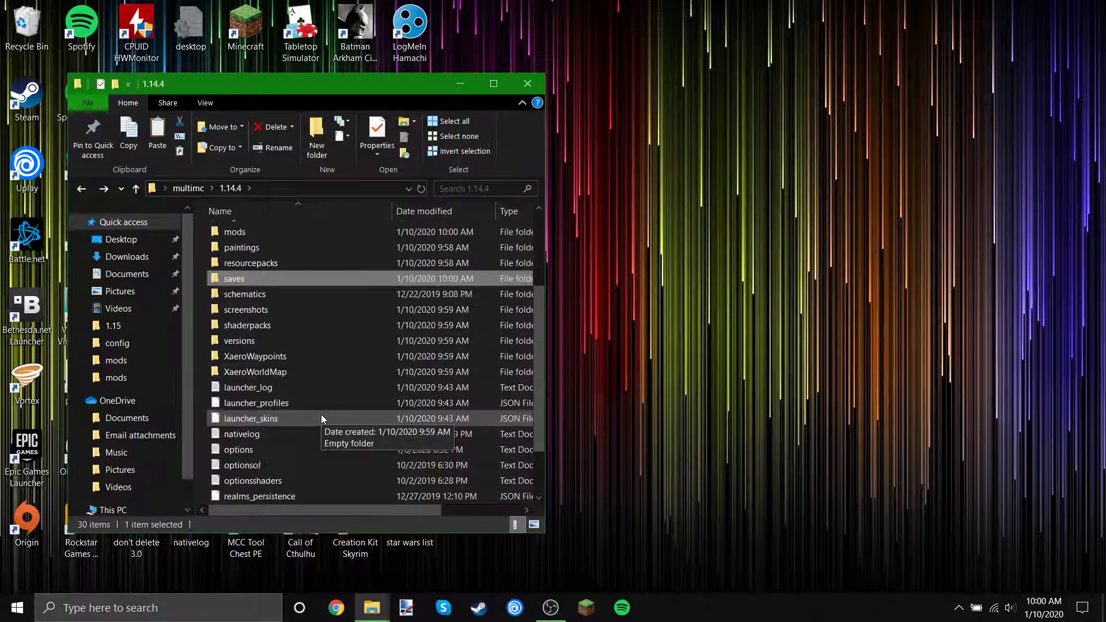
pyautogui.scroll(3, 320, 413)
pyautogui.press('BackSpace')
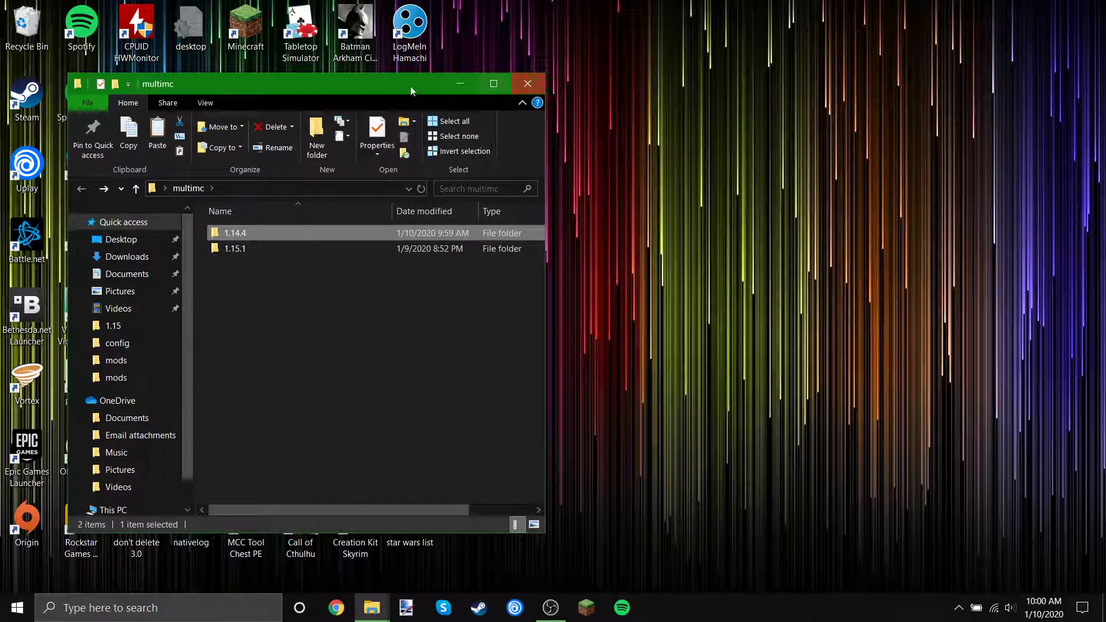
pyautogui.moveTo(410, 86); pyautogui.dragTo(850, 87)
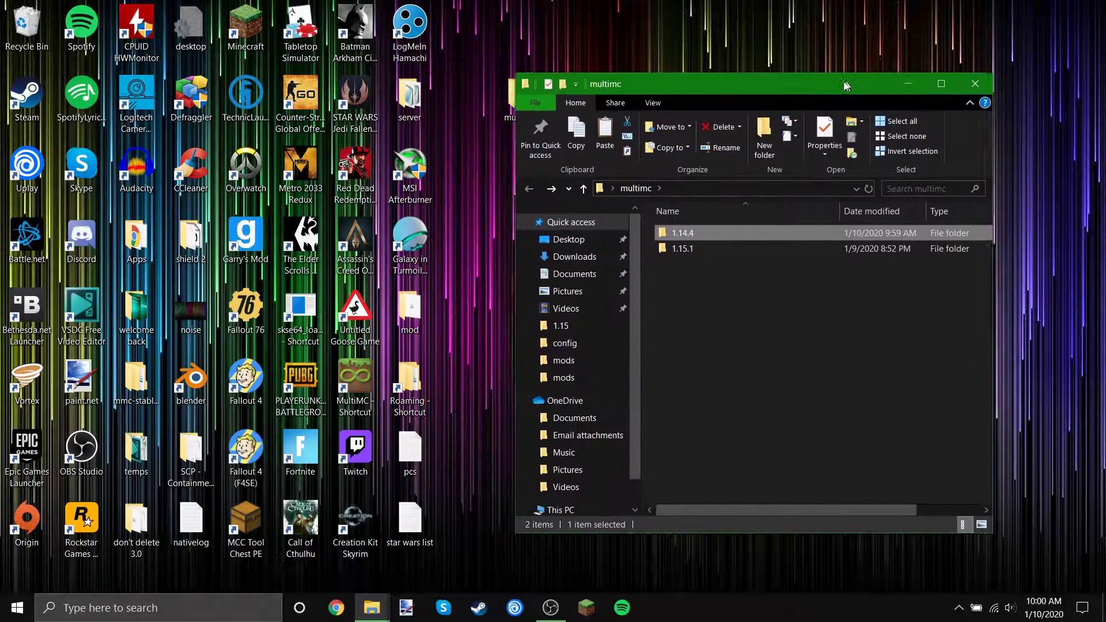
pyautogui.click(967, 86)
# Step: Open the Minecraft Launcher and start a new installation with version release 1.14.4-forge-28.1.107
pyautogui.doubleClick(245, 23)
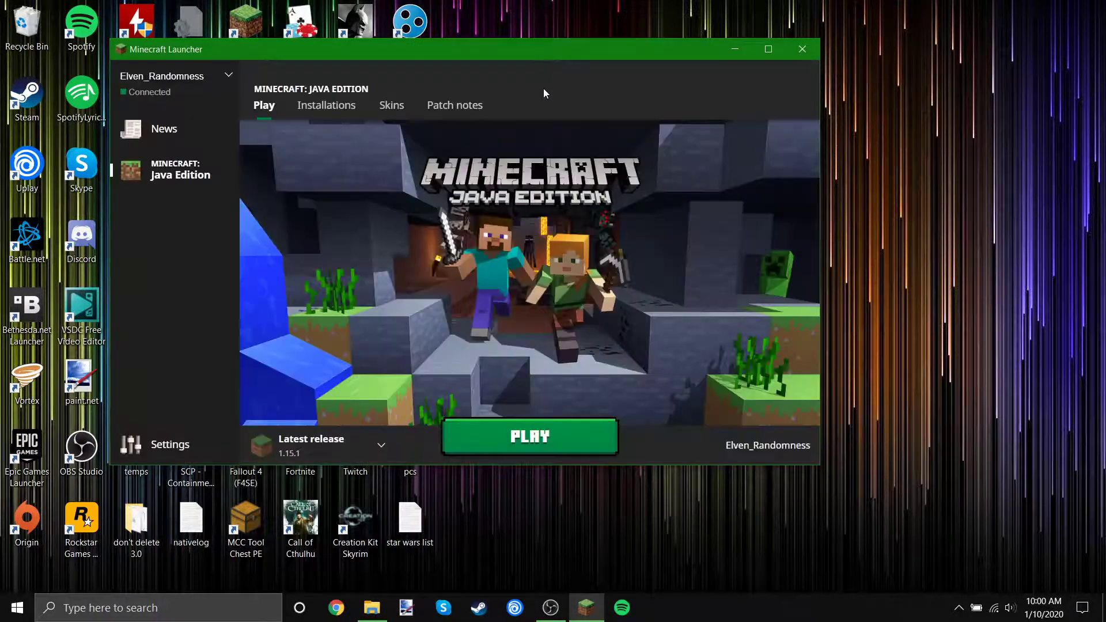
pyautogui.click(323, 109)
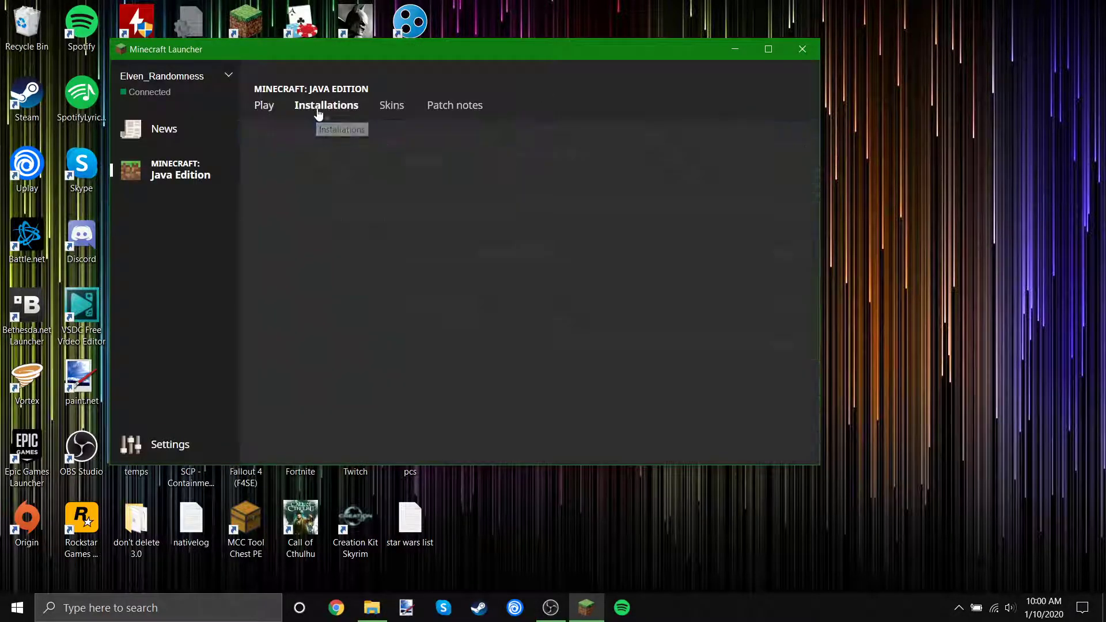
pyautogui.click(267, 143)
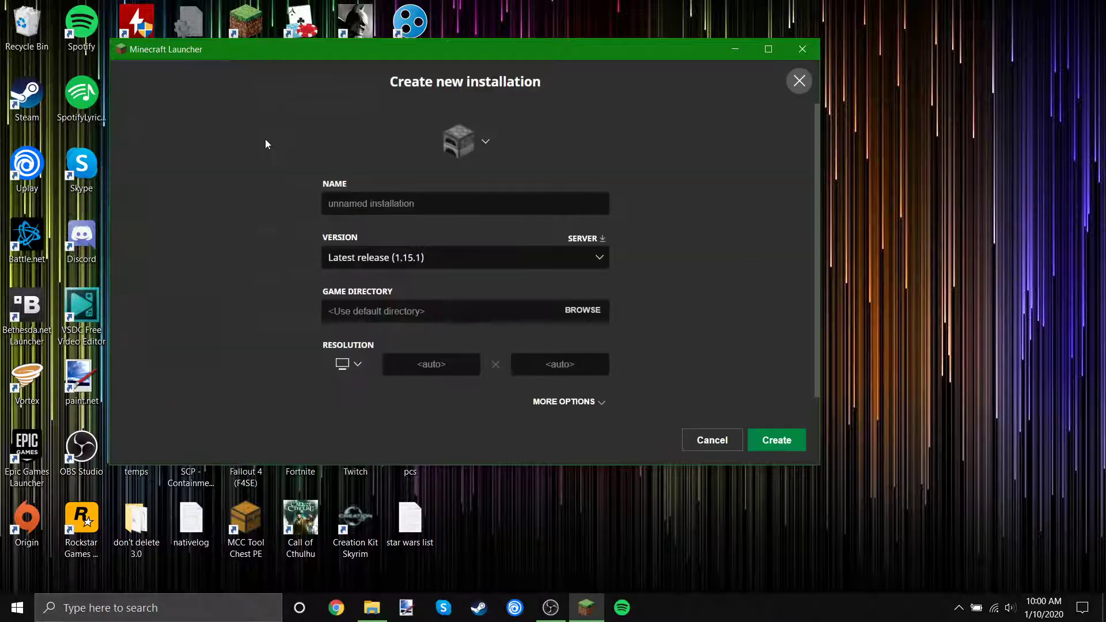
pyautogui.click(440, 256)
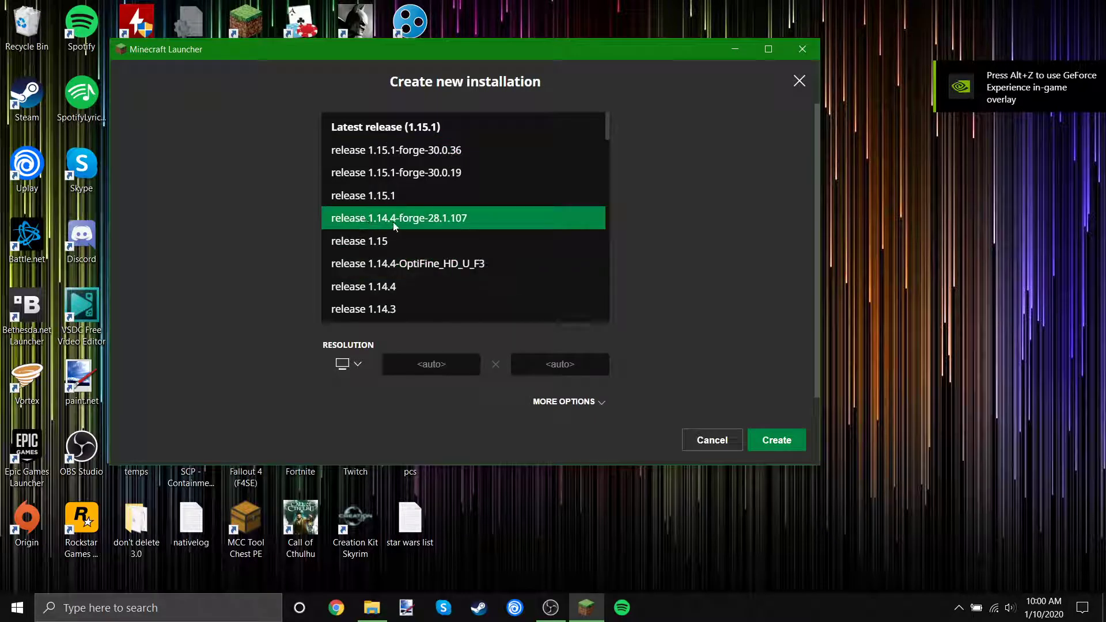
pyautogui.click(436, 219)
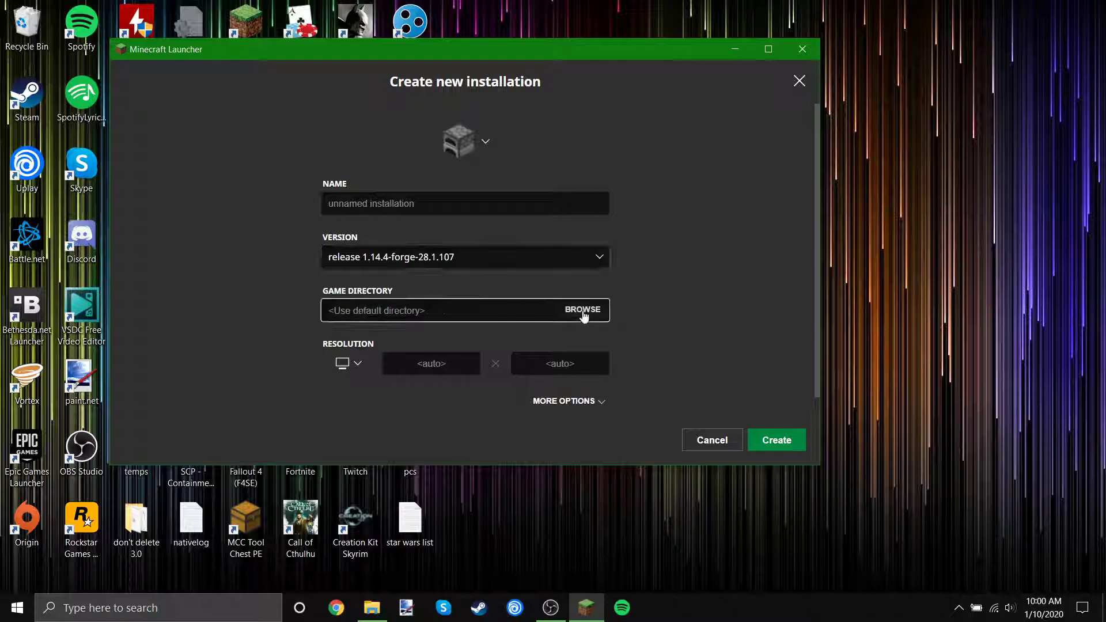
# Step: Set the new installation's game directory to the 1.14.4 folder inside multimc on the desktop
pyautogui.click(583, 311)
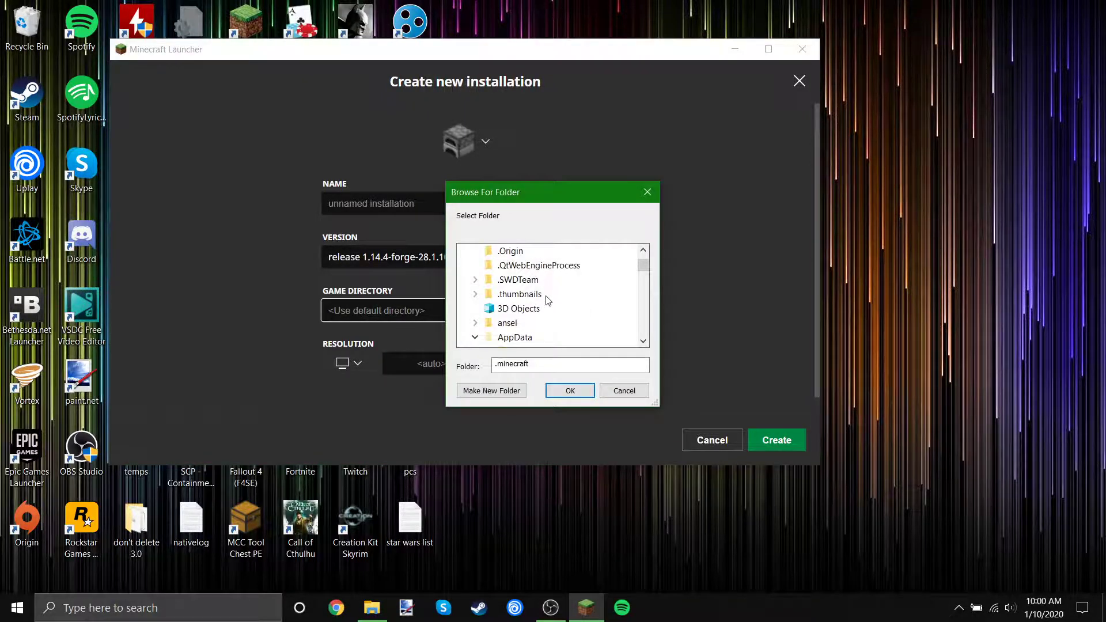
pyautogui.scroll(3, 547, 300)
pyautogui.click(462, 279)
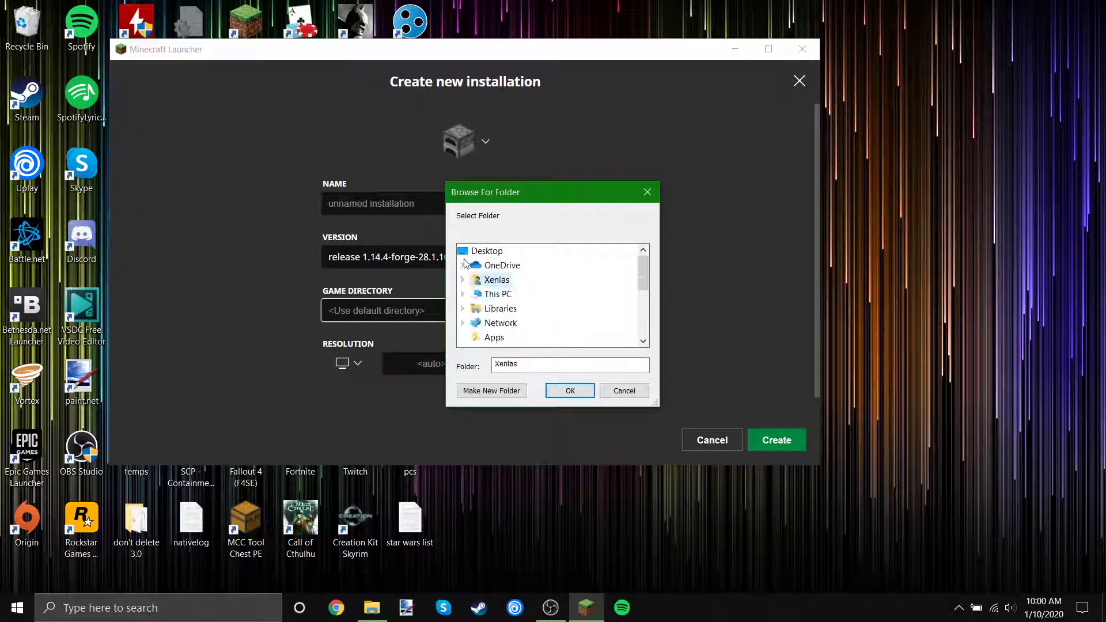
pyautogui.click(481, 251)
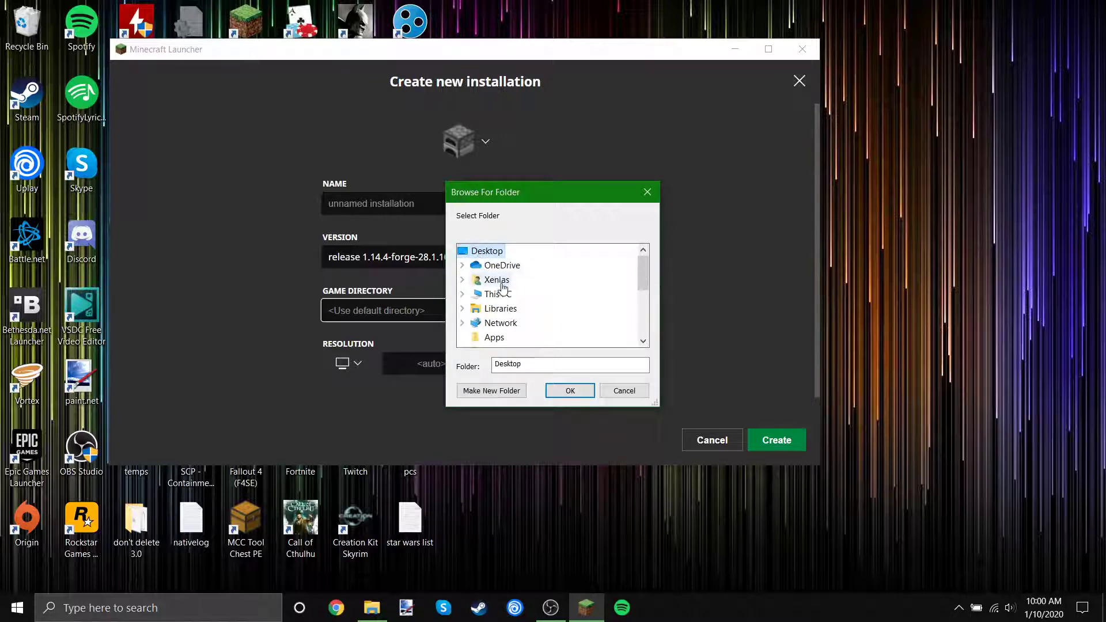
pyautogui.scroll(-1, 503, 286)
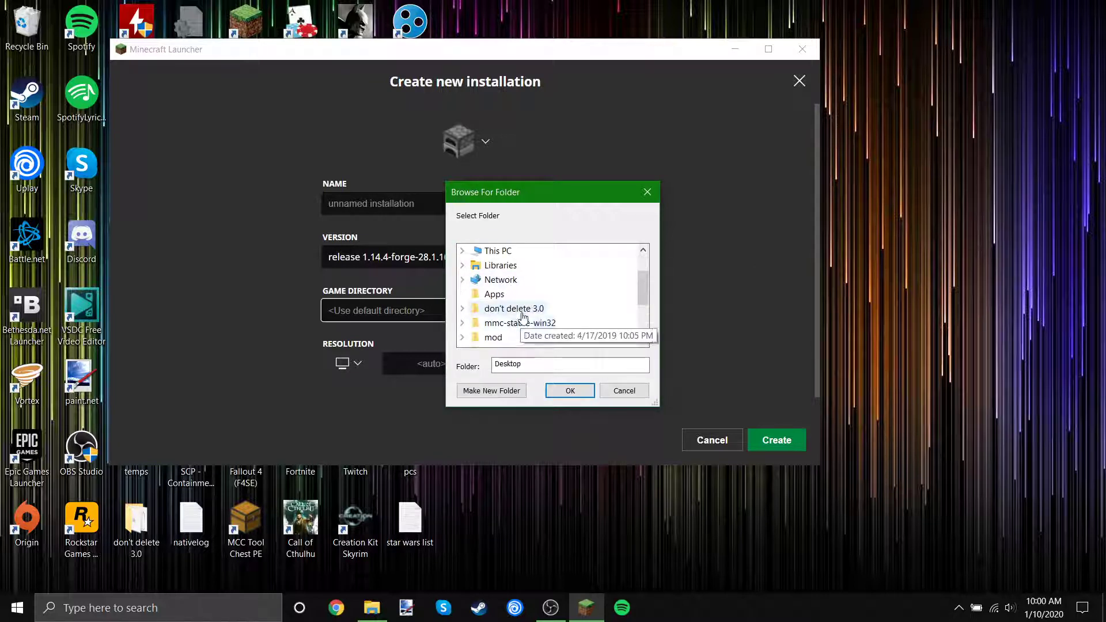
pyautogui.scroll(-1, 525, 315)
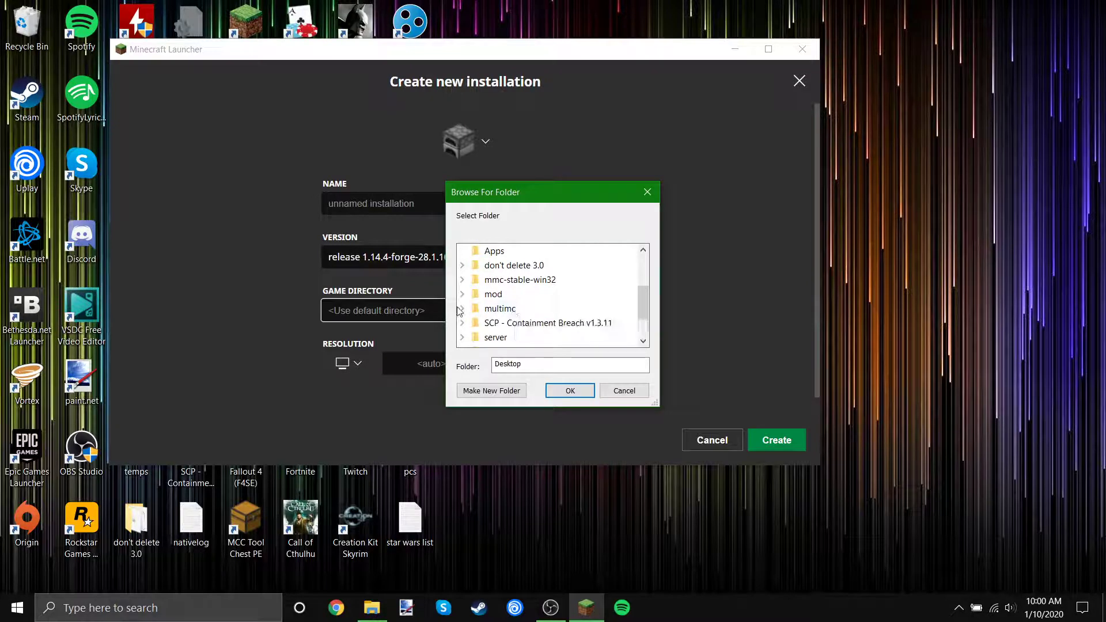
pyautogui.click(462, 309)
pyautogui.doubleClick(505, 322)
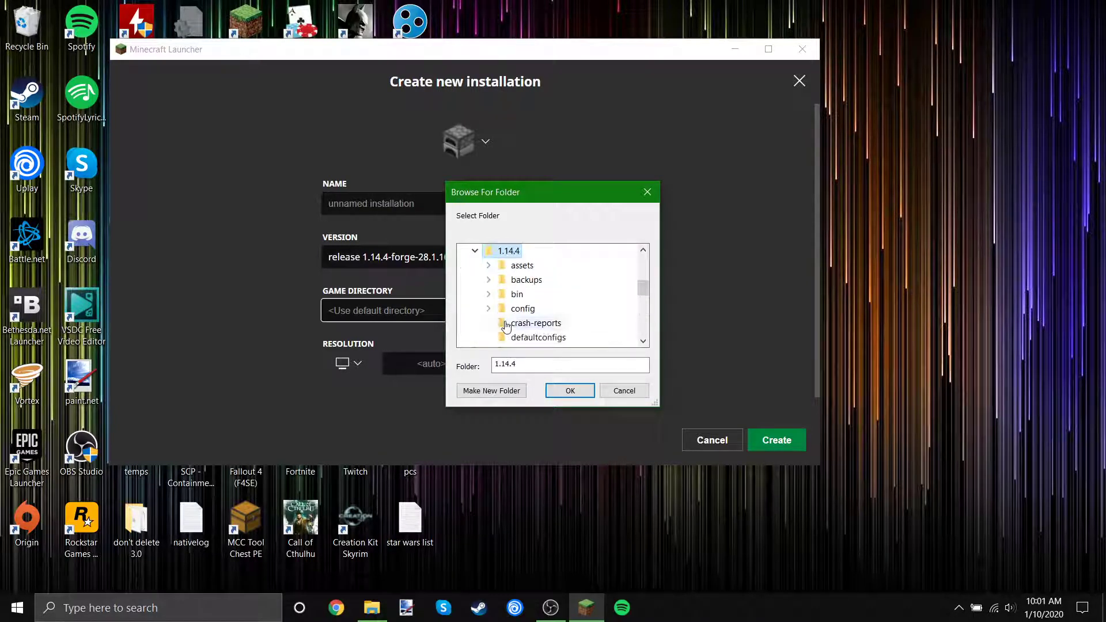
pyautogui.click(570, 390)
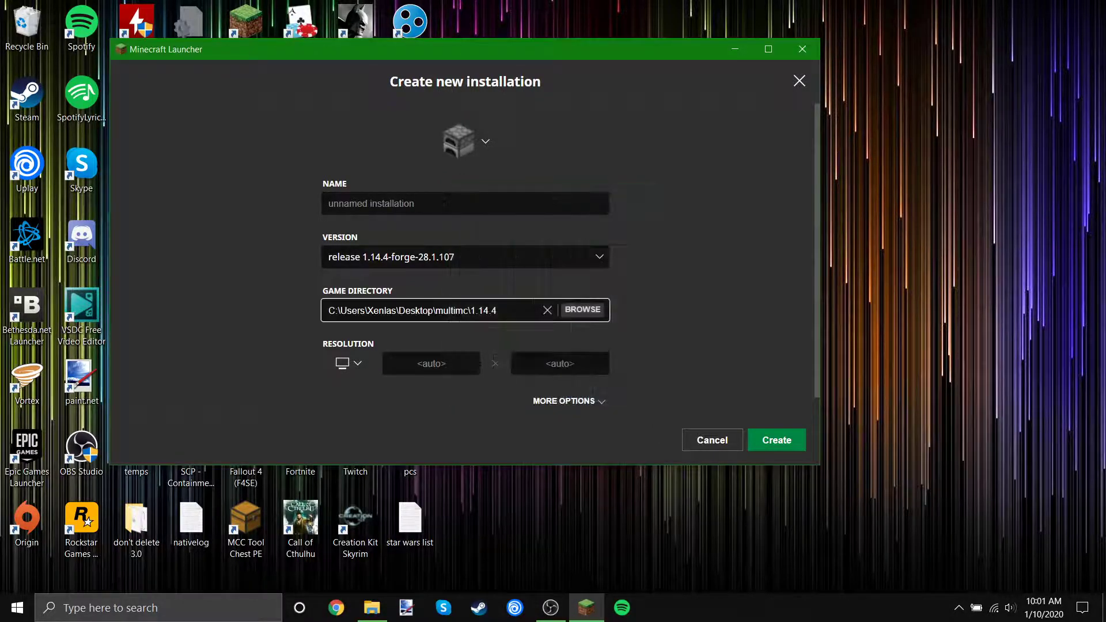
# Step: Set the maximum memory in the new installation's JVM arguments to 4 GB (-Xmx4G)
pyautogui.click(570, 384)
pyautogui.scroll(-2, 648, 368)
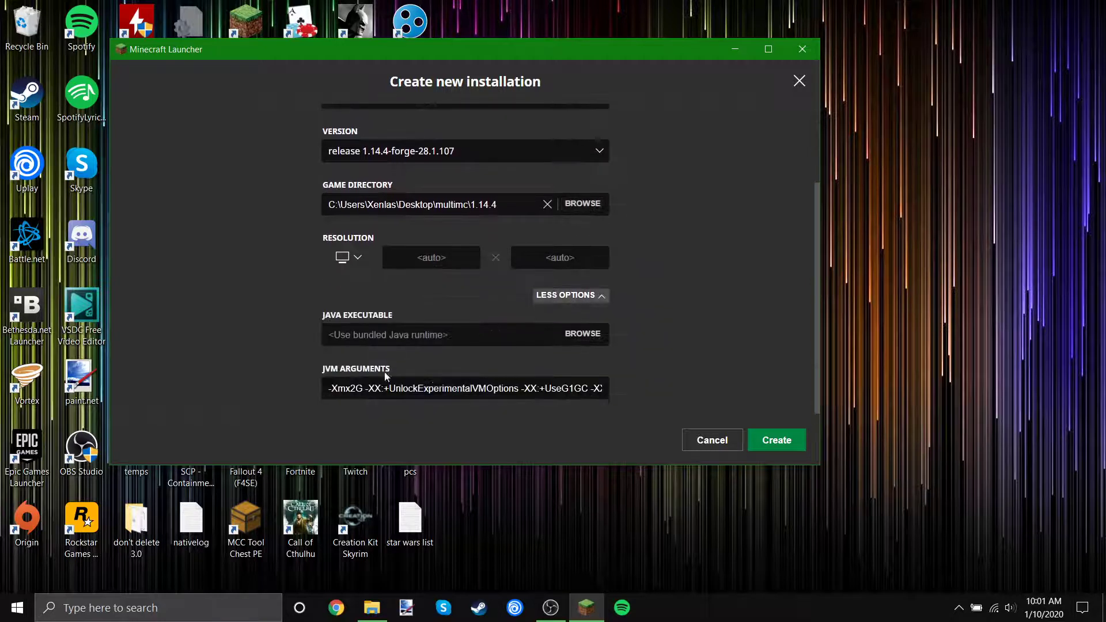
pyautogui.click(355, 388)
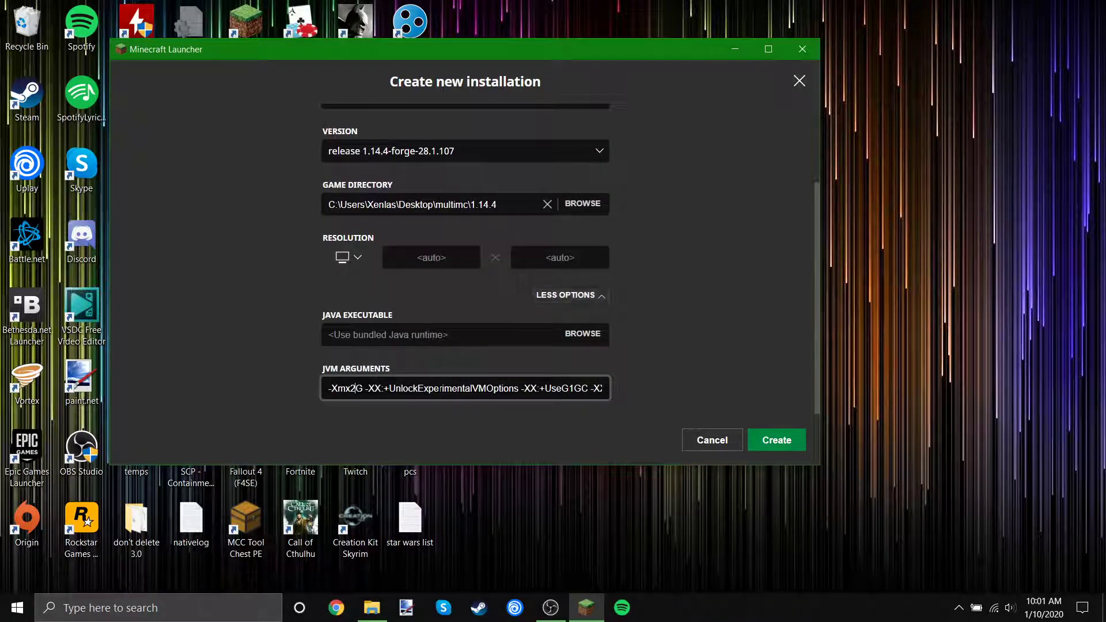
pyautogui.press('BackSpace')
pyautogui.write('4')
pyautogui.scroll(3, 655, 333)
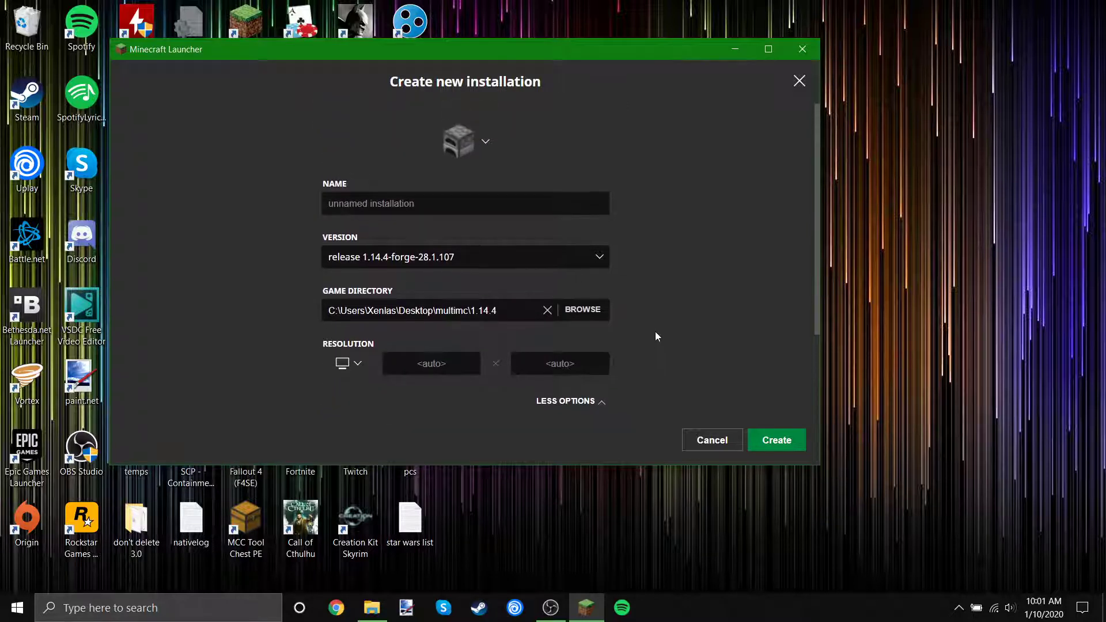
# Step: Name the new installation forge 1.14.4 and create it
pyautogui.click(781, 447)
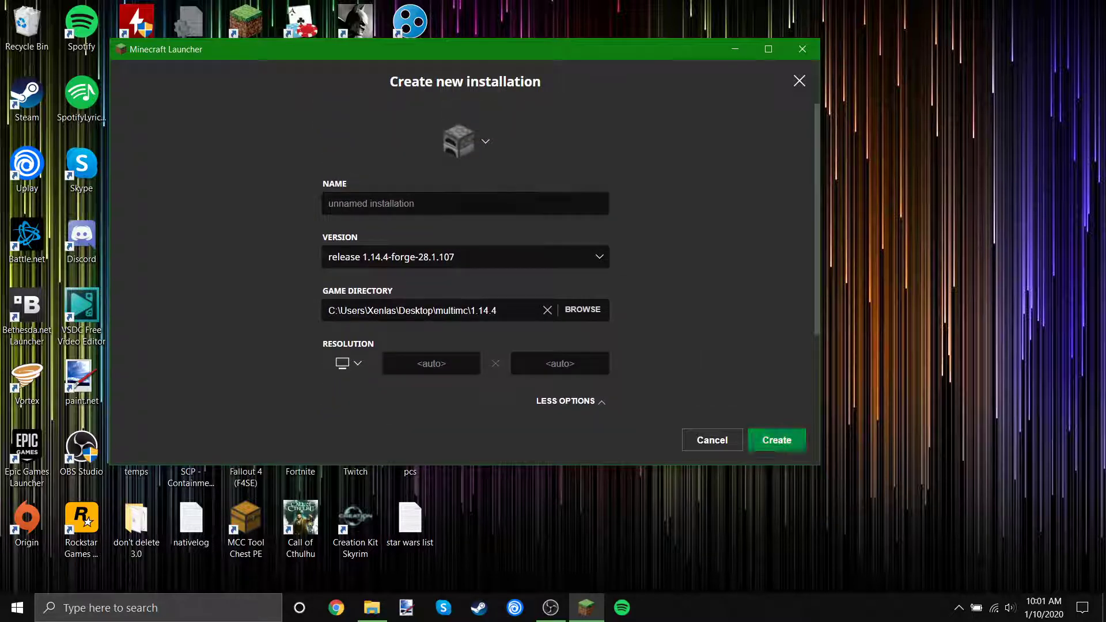
pyautogui.click(435, 198)
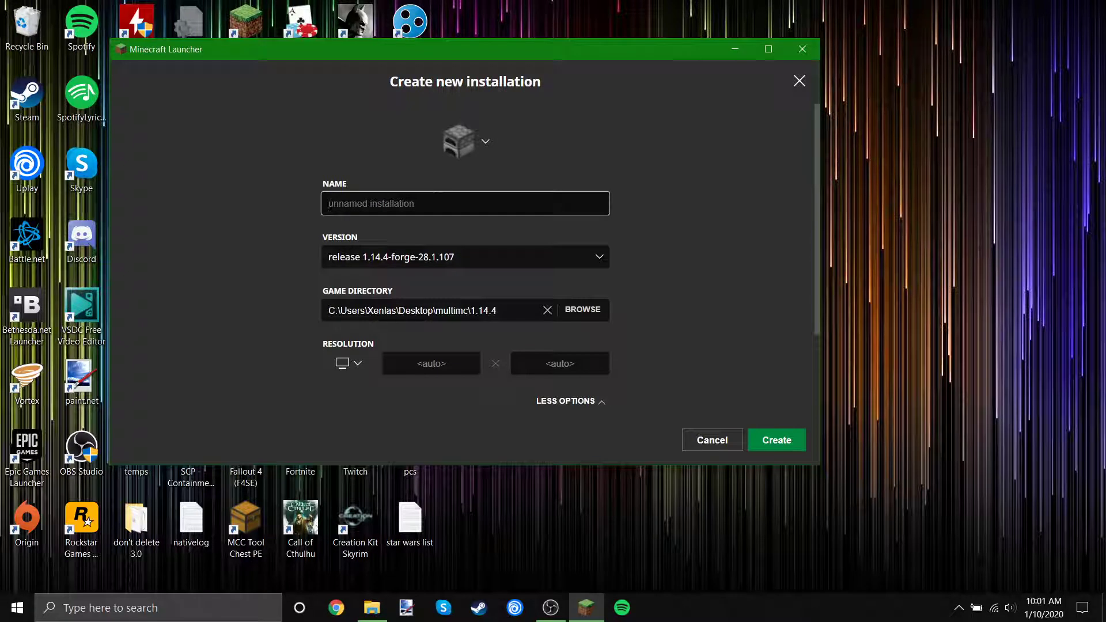
pyautogui.write('forge 1')
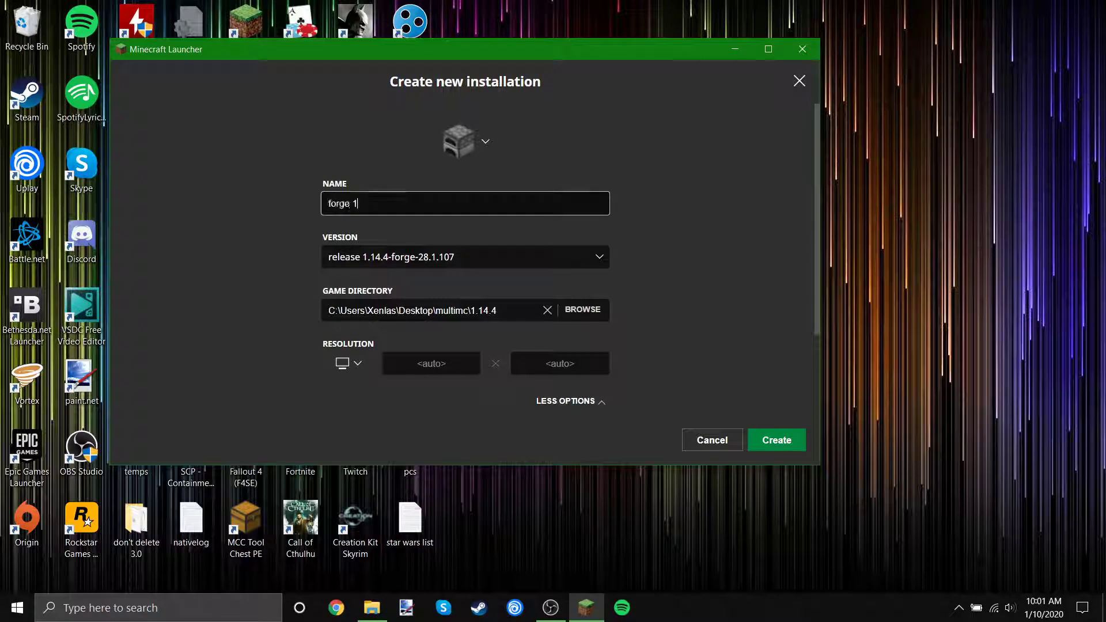
pyautogui.write('.14.4')
pyautogui.press('Return')
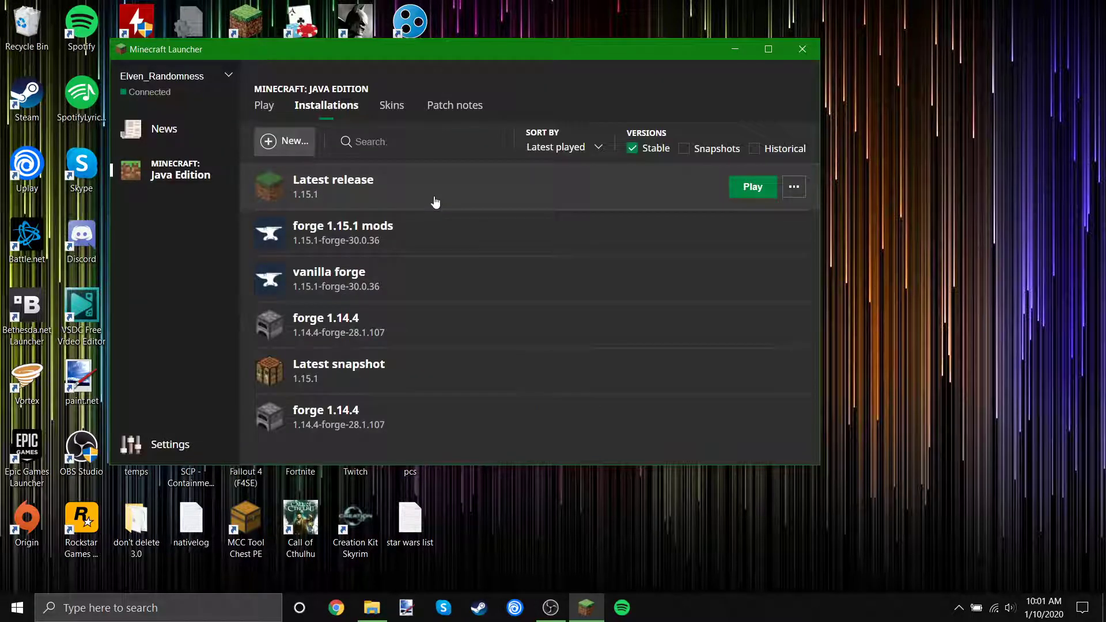
# Step: Launch the game with the newly created forge 1.14.4 installation, the last one among the available installations
pyautogui.click(270, 111)
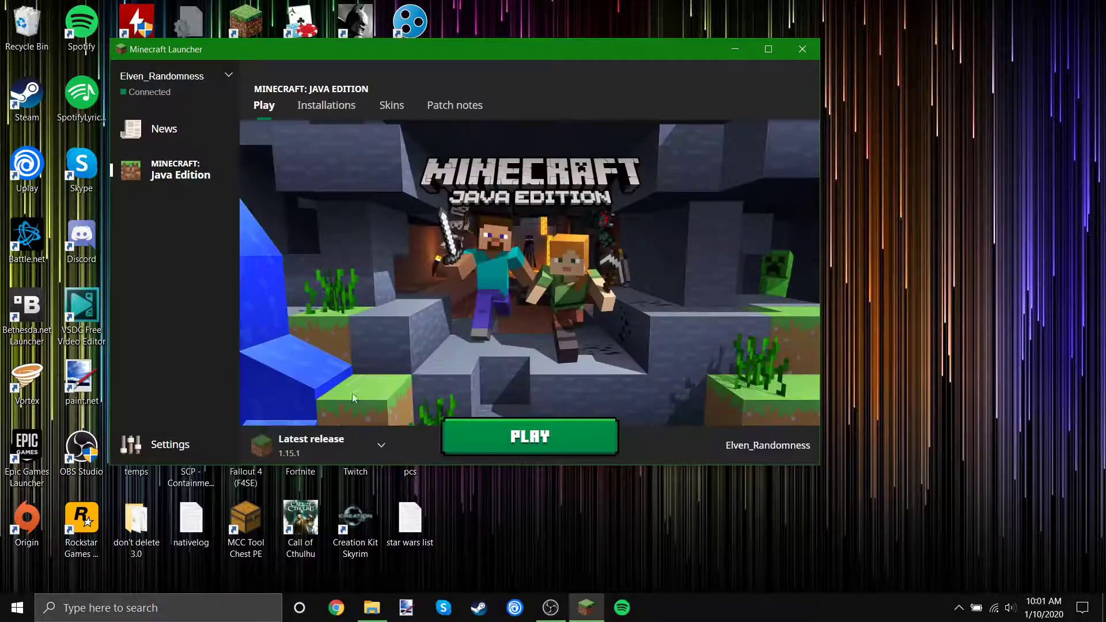
pyautogui.click(341, 458)
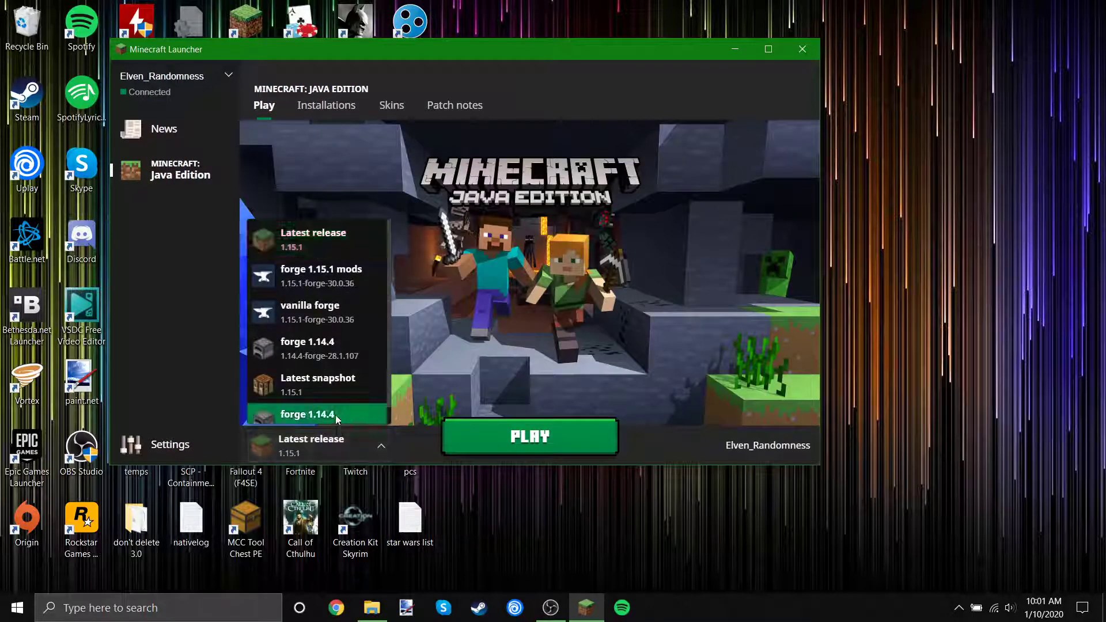
pyautogui.click(335, 414)
pyautogui.click(541, 446)
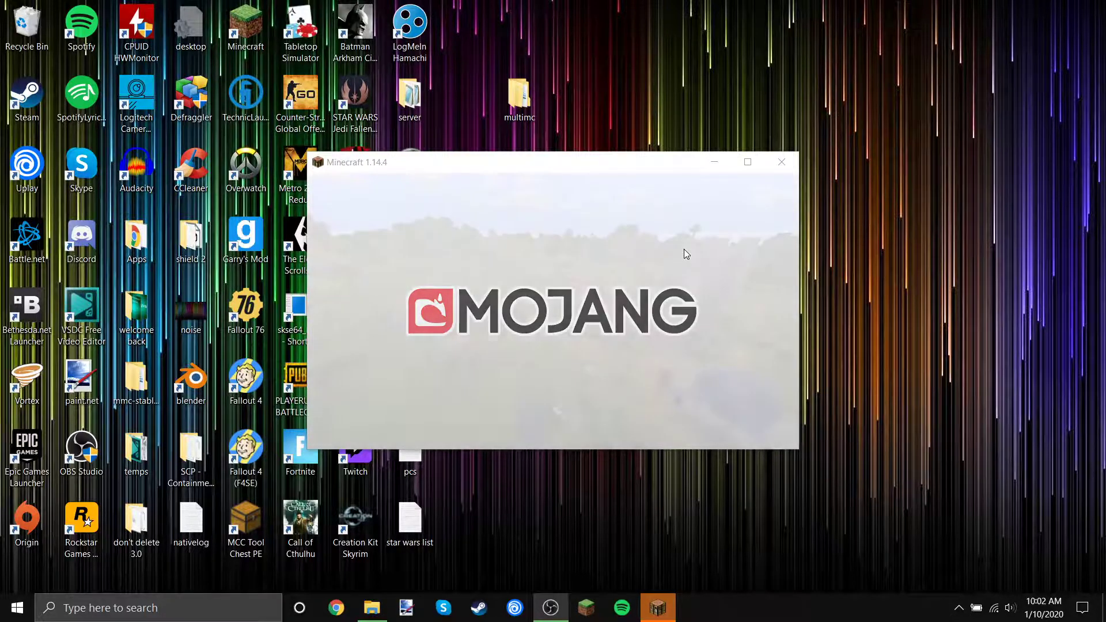
# Step: Maximize the Minecraft 1.14.4 window, check which mods are loaded and return to the title screen
pyautogui.click(747, 162)
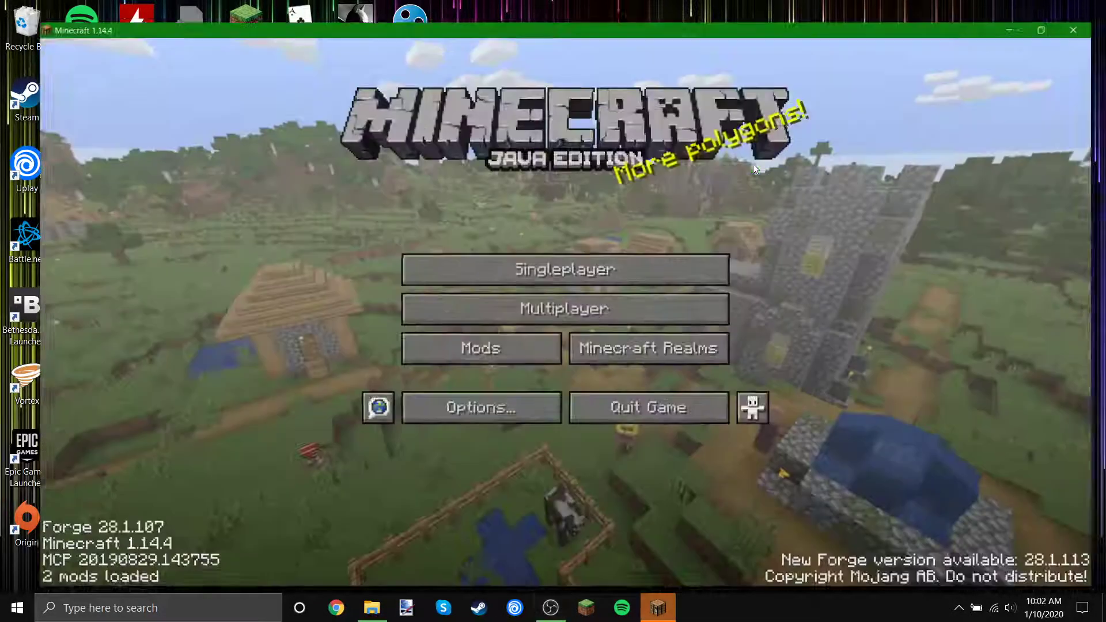
pyautogui.click(484, 345)
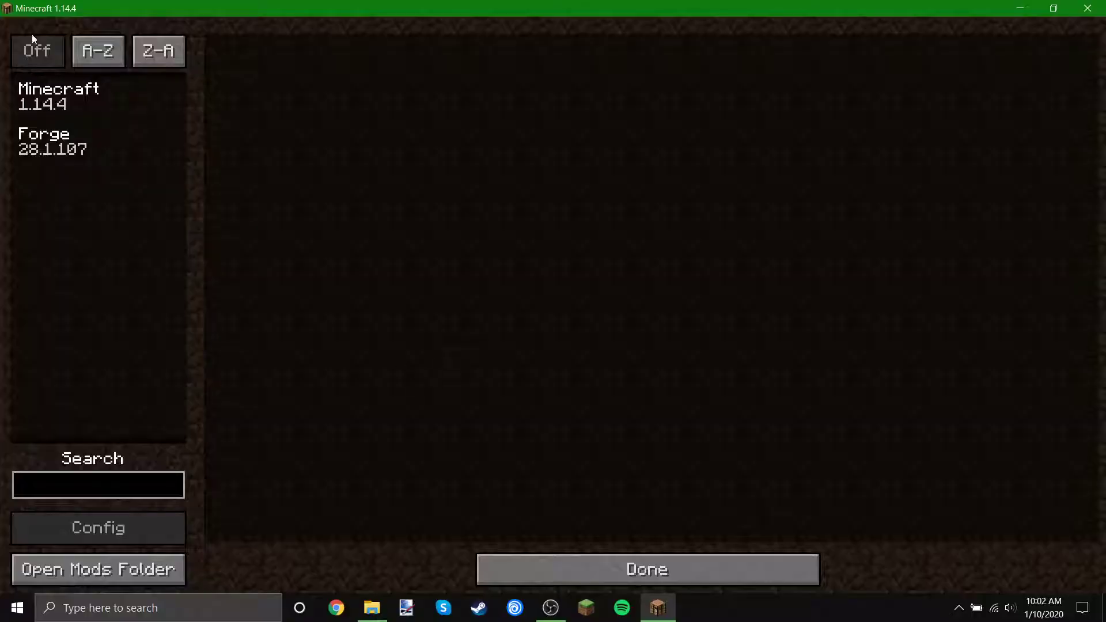
pyautogui.click(538, 581)
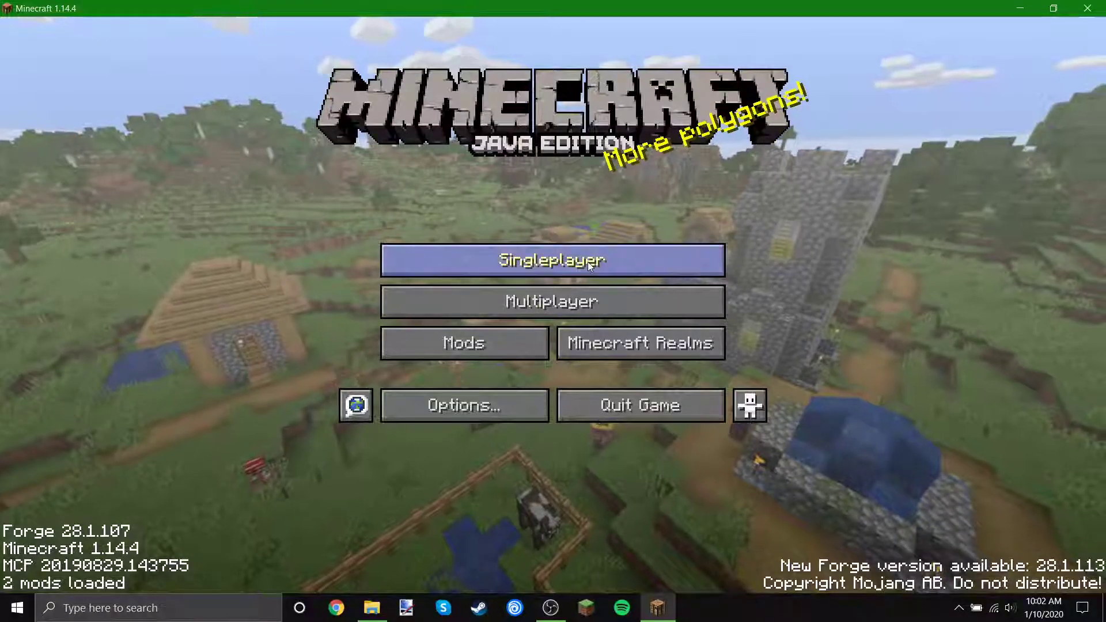
# Step: Load the singleplayer world from the 1.14.4 saves, accepting the removal of missing registries, and move around in it
pyautogui.click(553, 258)
pyautogui.click(367, 140)
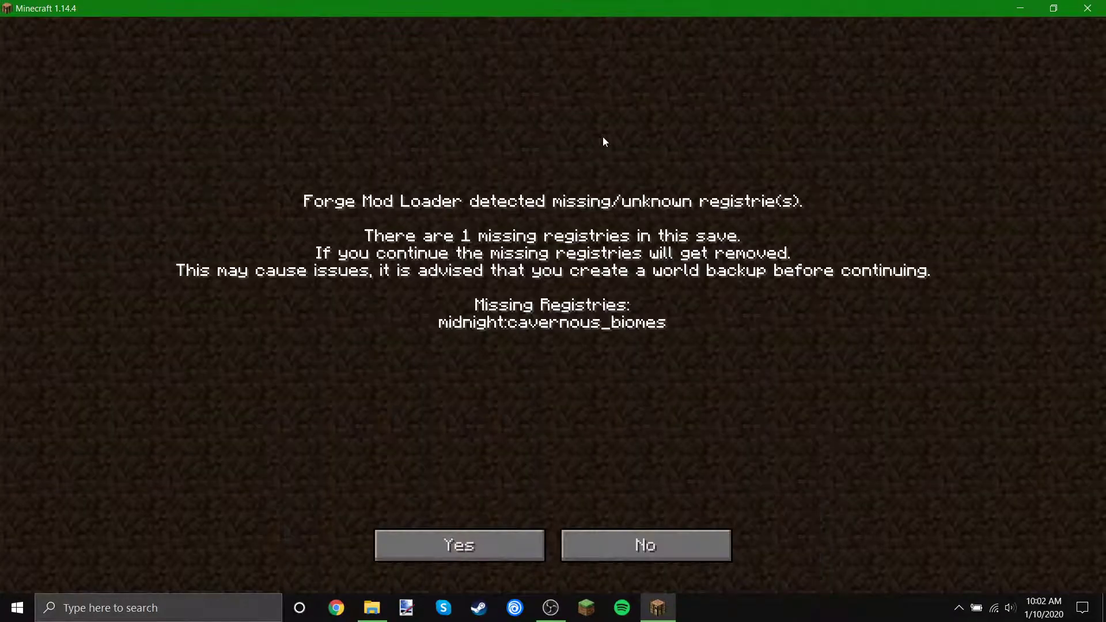
pyautogui.click(506, 545)
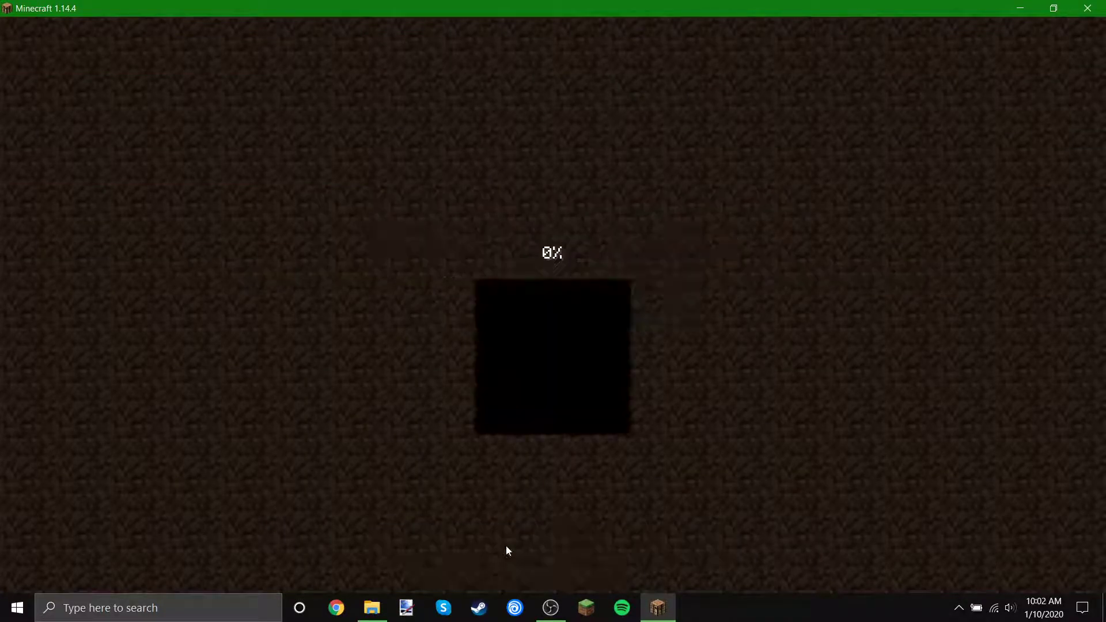
pyautogui.click(491, 544)
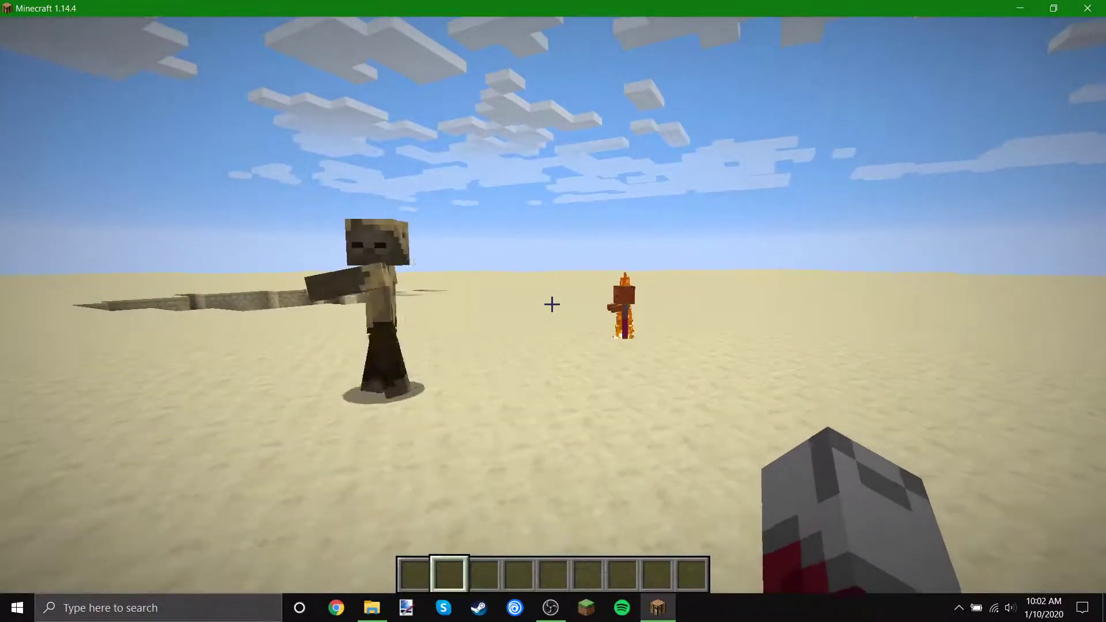
pyautogui.press('w')
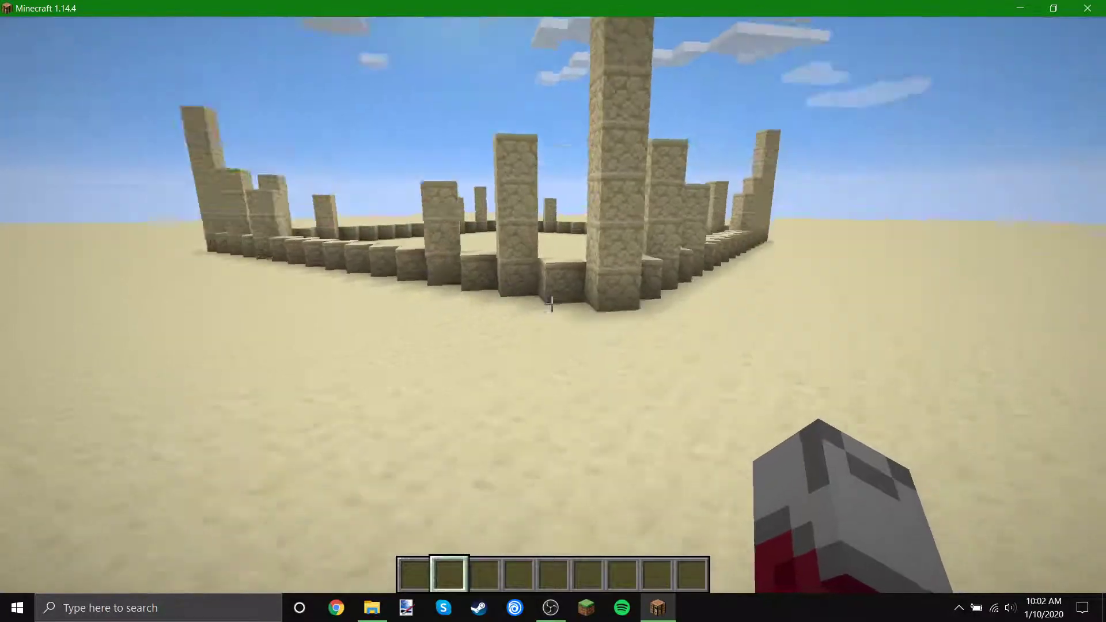
pyautogui.press('space')
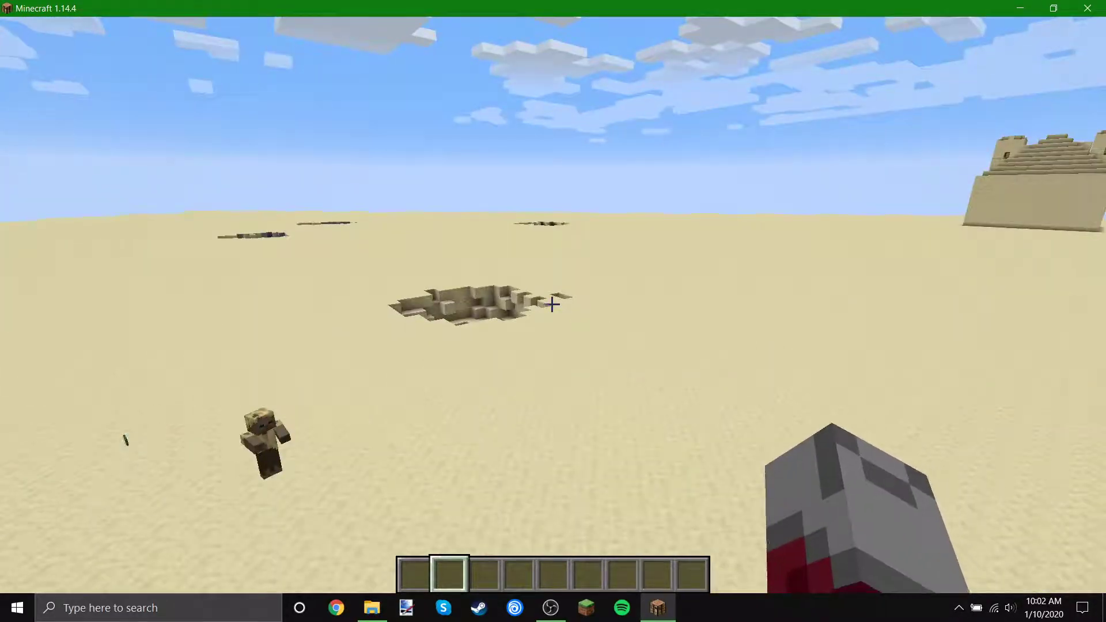
# Step: Leave the world to the title screen and quit Minecraft 1.14.4
pyautogui.press('Escape')
pyautogui.click(599, 348)
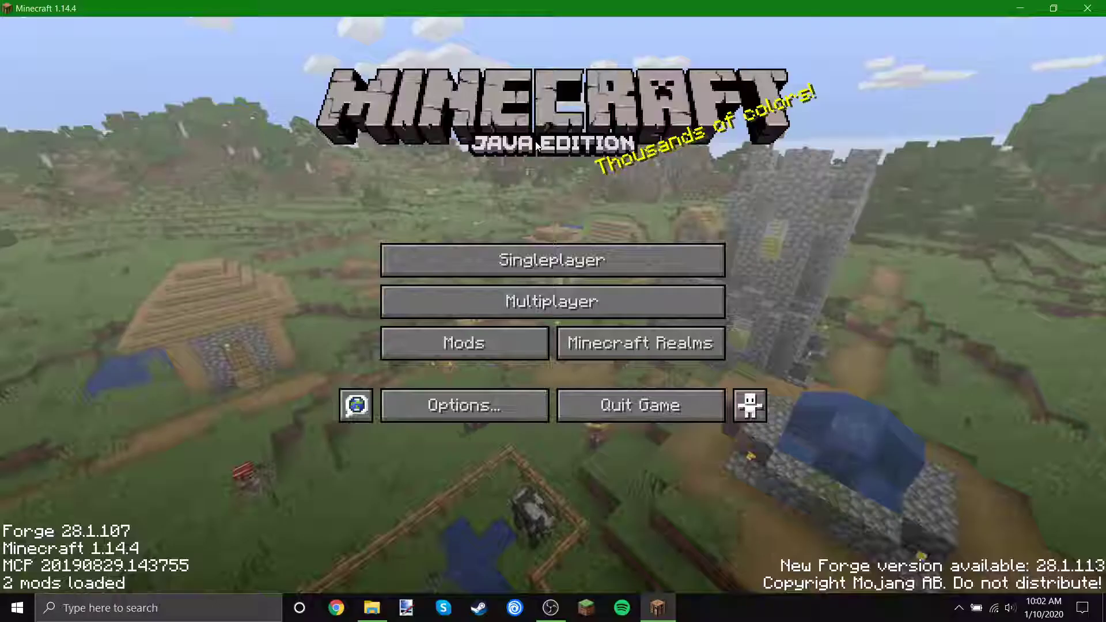
pyautogui.click(663, 405)
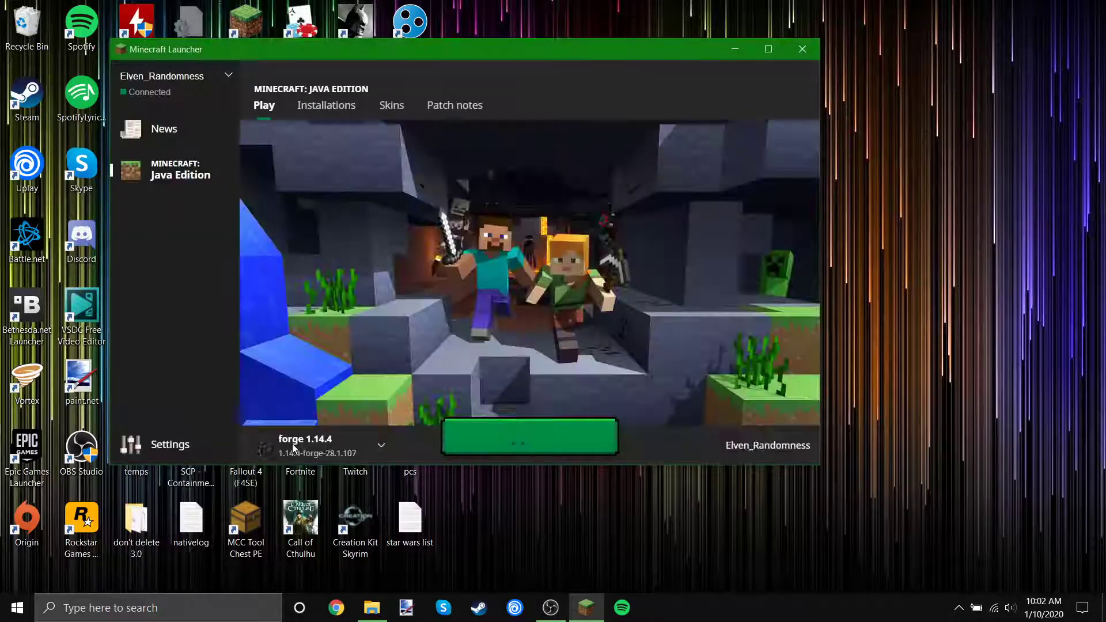
# Step: Launch the Latest release 1.15.1 installation from the Minecraft Launcher and maximize the game window
pyautogui.click(300, 446)
pyautogui.click(320, 276)
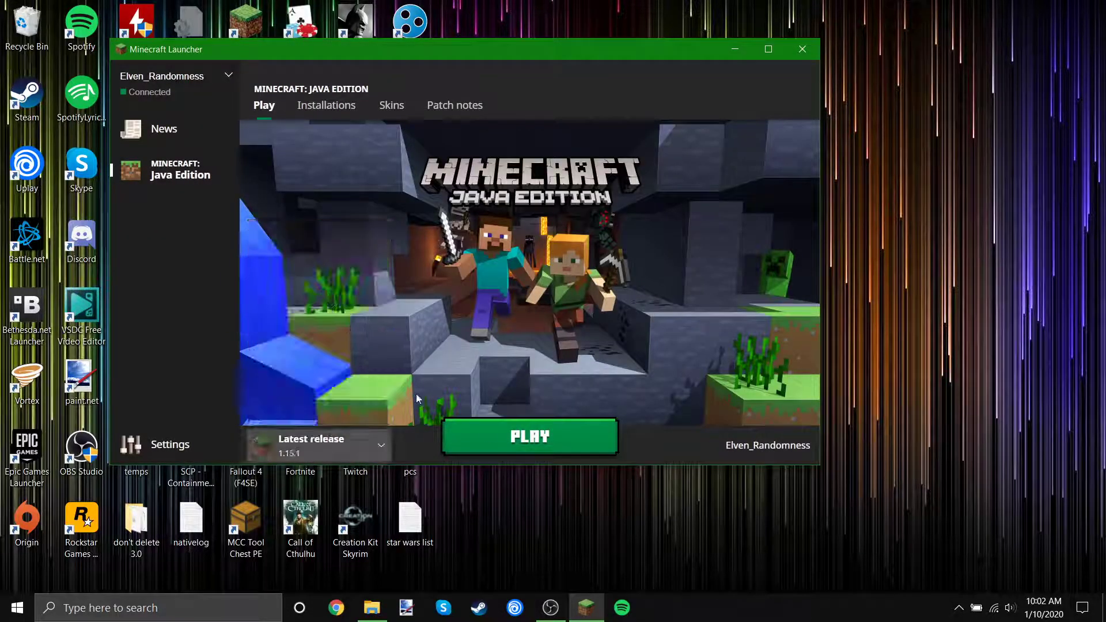
pyautogui.click(533, 448)
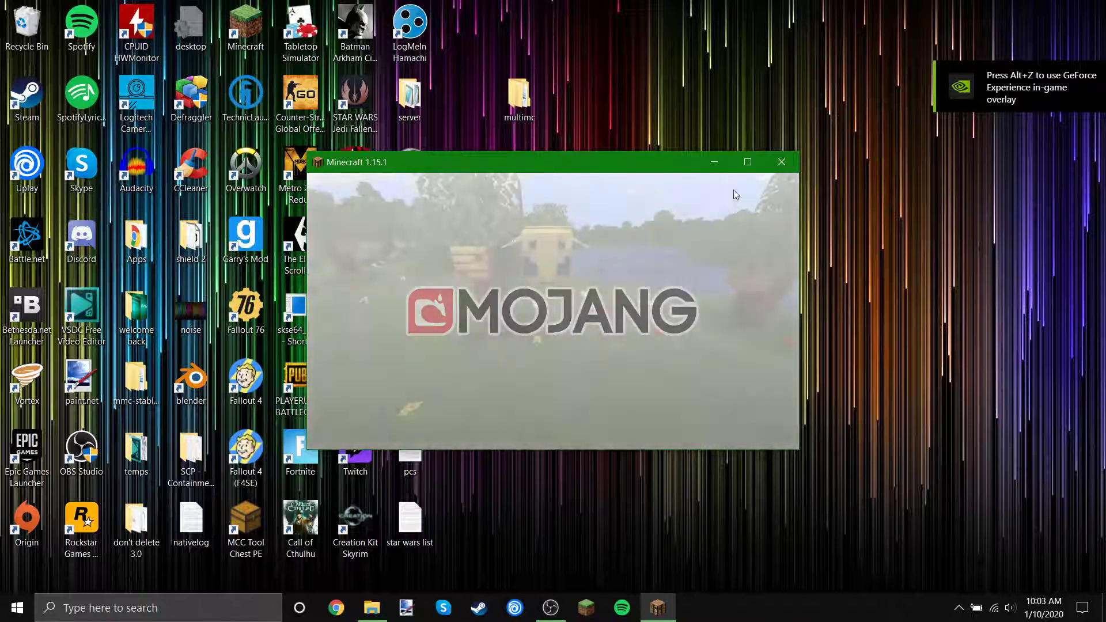
pyautogui.click(739, 165)
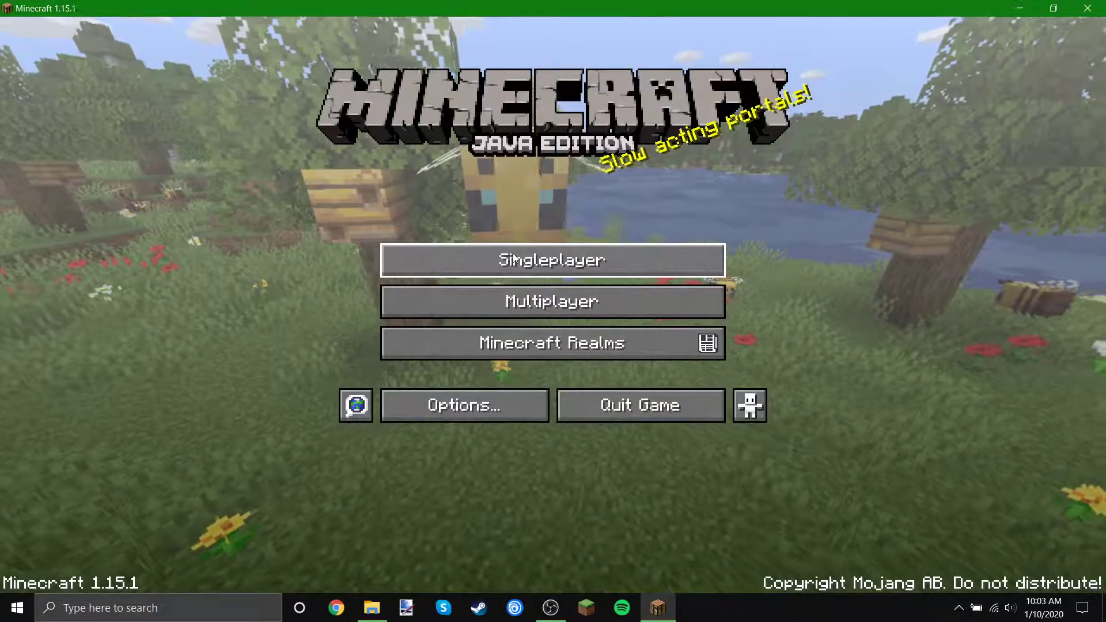
# Step: Check the singleplayer world list in Minecraft 1.15.1 and quit the game
pyautogui.click(514, 258)
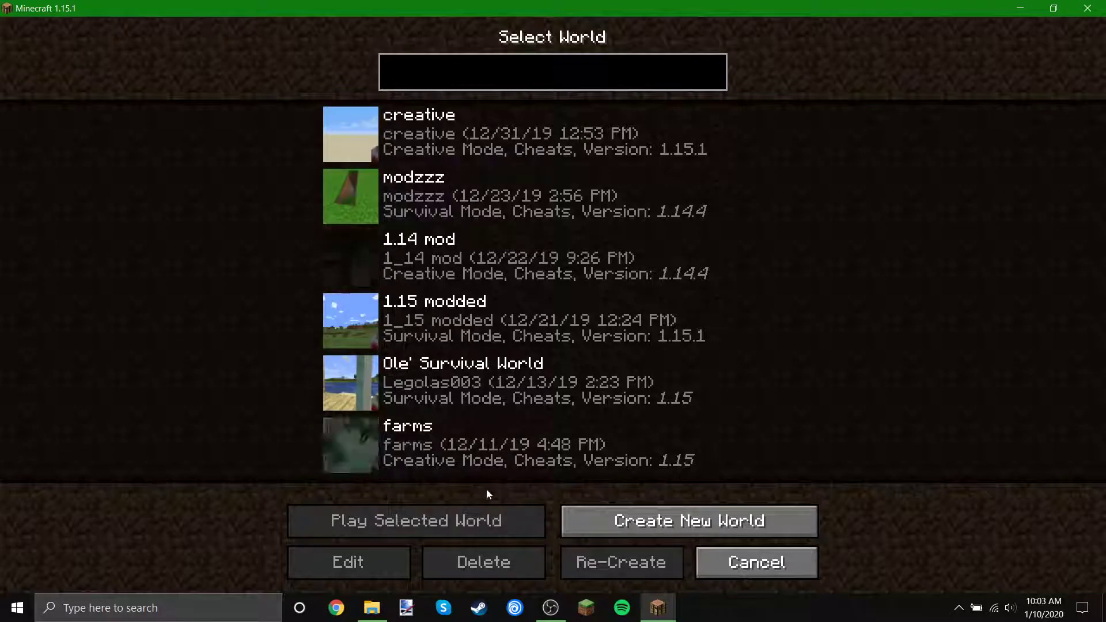
pyautogui.click(769, 563)
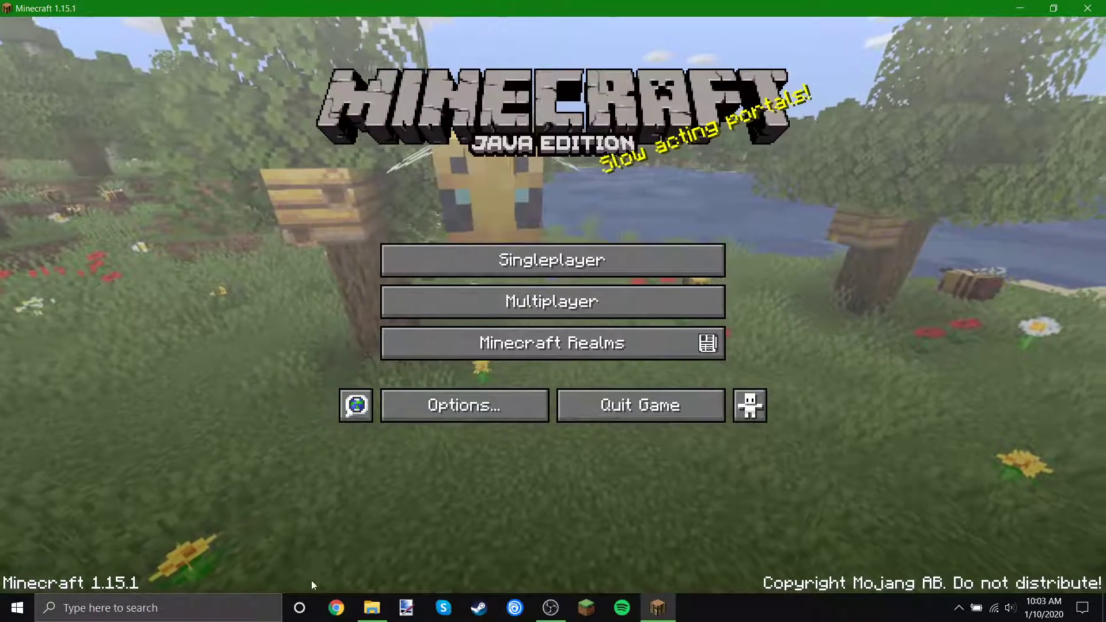
pyautogui.click(641, 406)
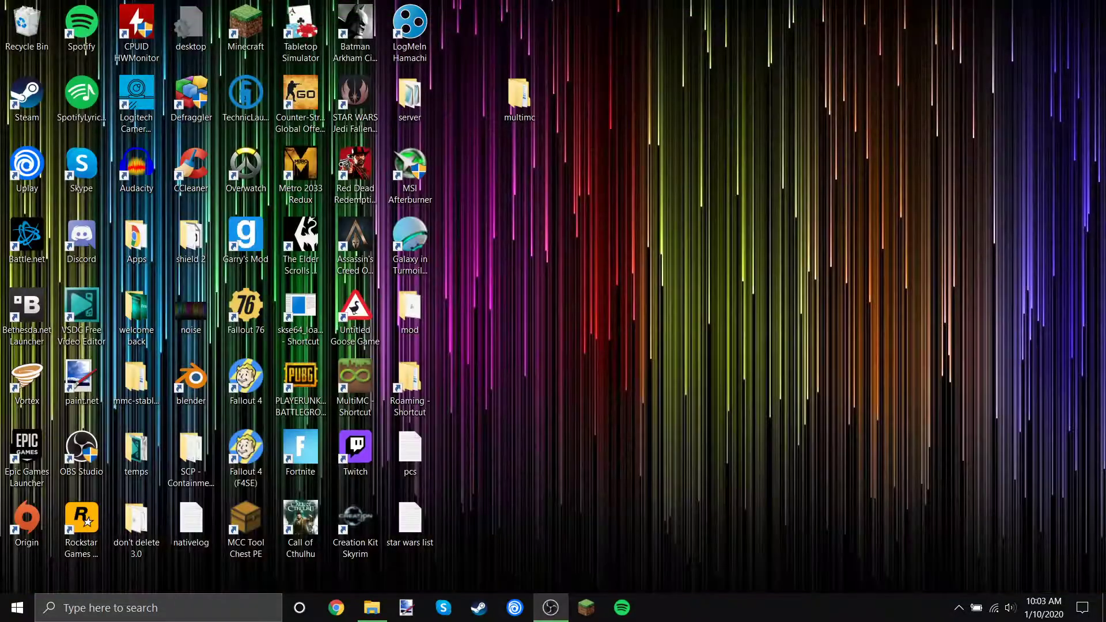